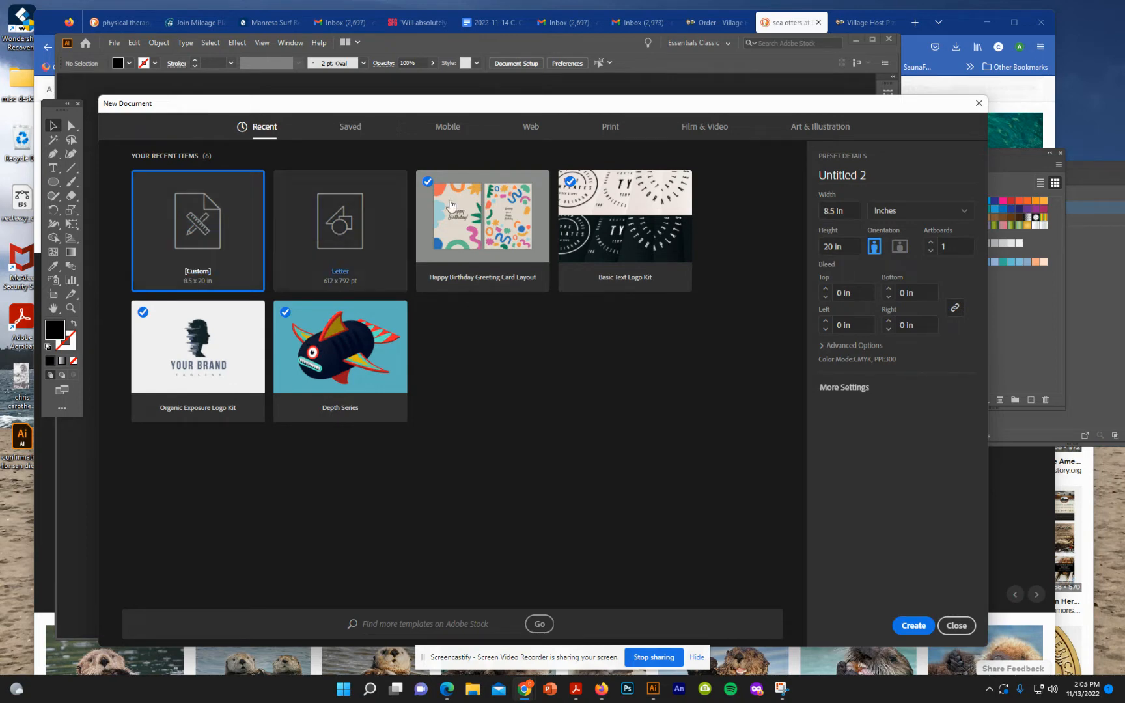
- Create a new portrait document named Masking, 8.5 by 20 in, with inches as the unit
left_click_drag(866, 175, 812, 181)
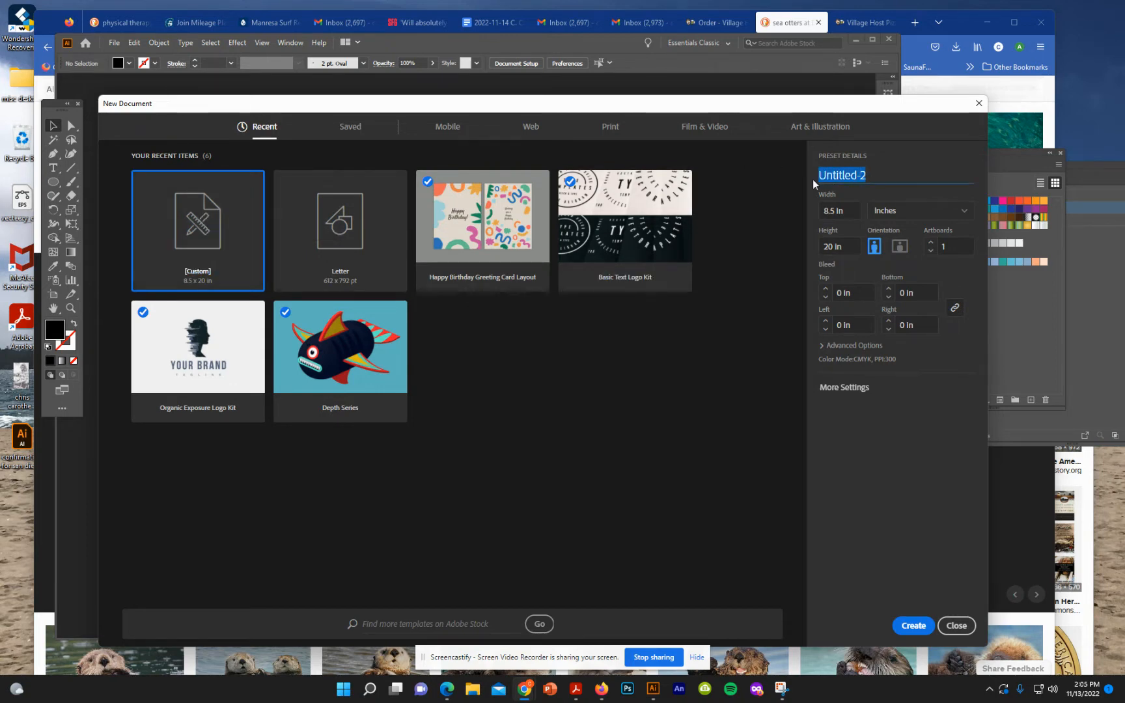
type("Mask")
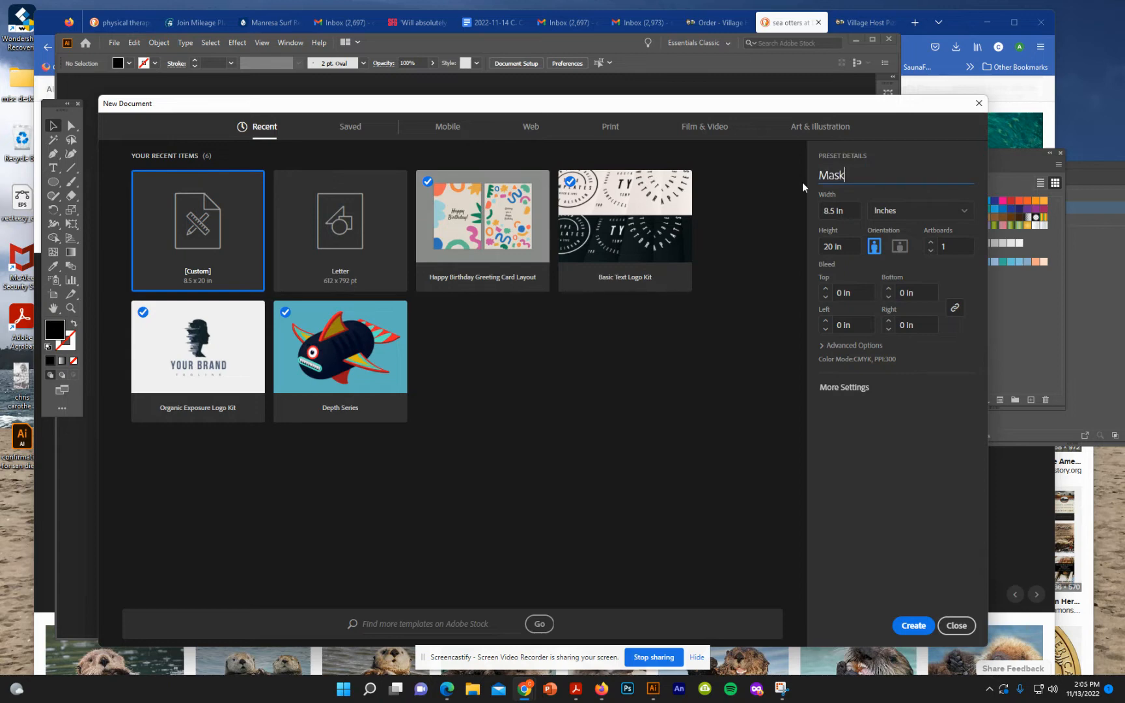
type("ing")
left_click(962, 213)
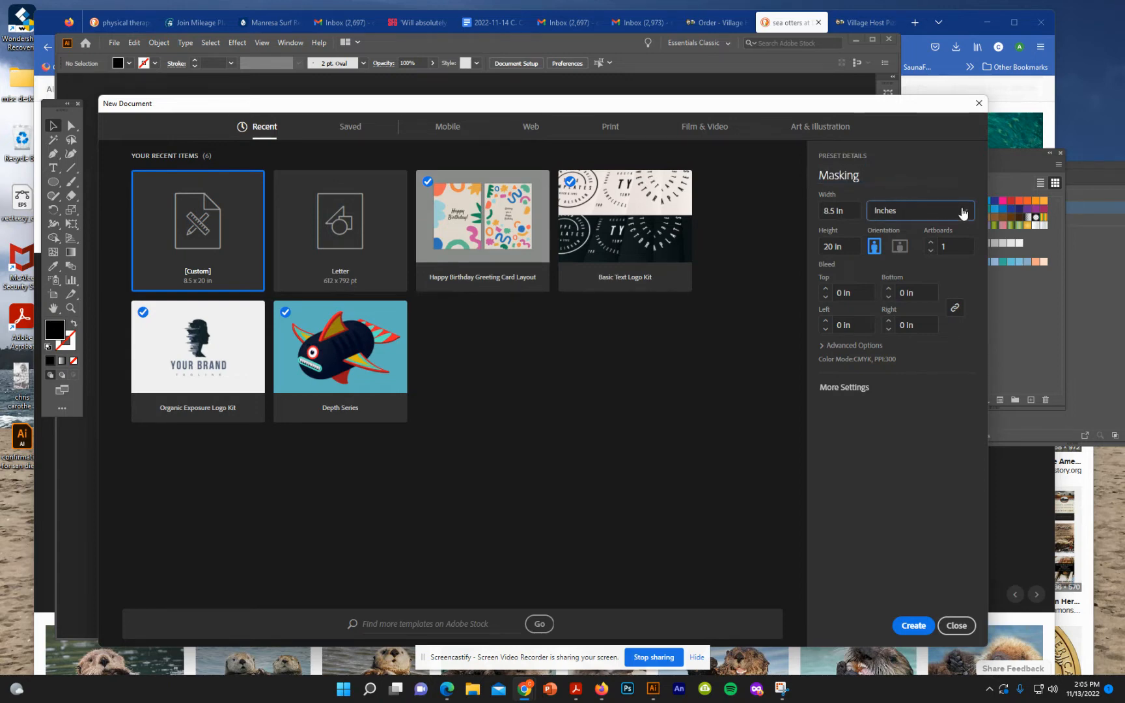
left_click(962, 213)
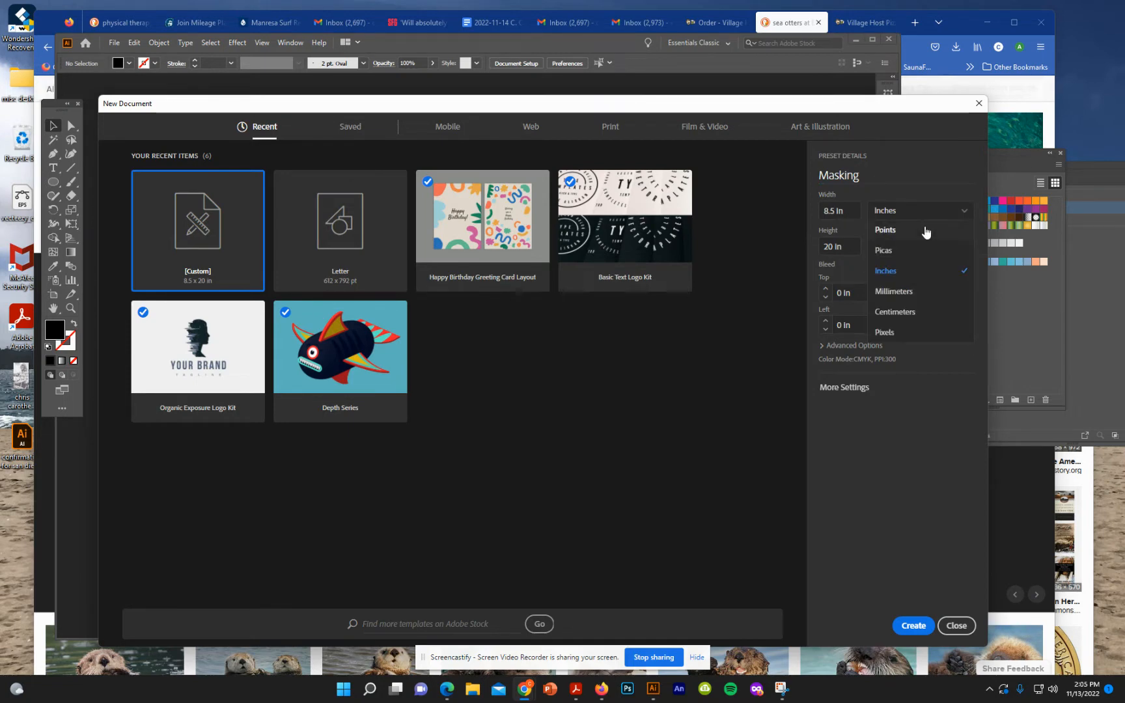
left_click(902, 272)
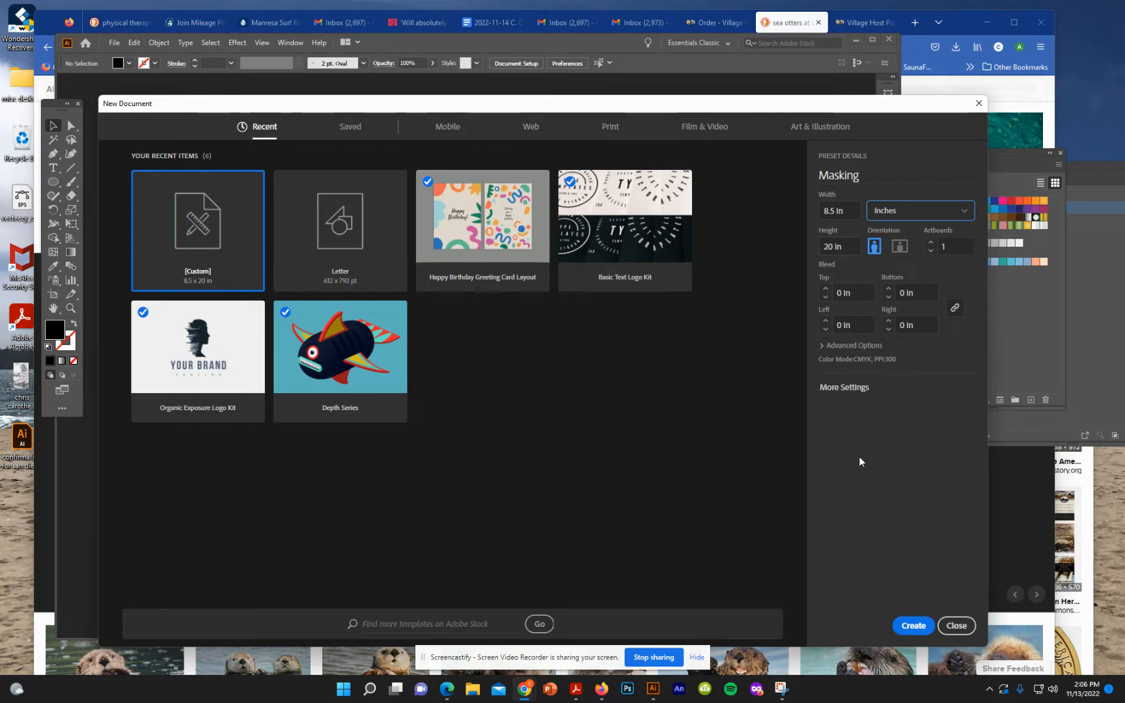
left_click(912, 630)
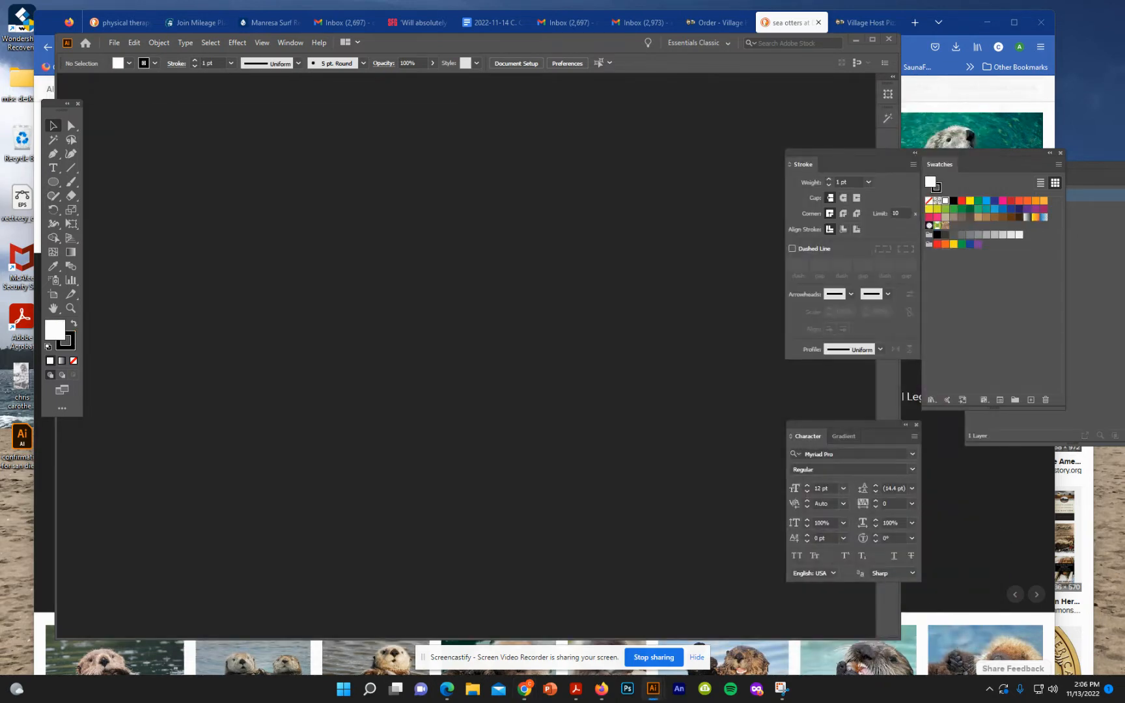
- Bring the floating document window into view and detach Introduction to Masking.ai from it, leaving only the Masking document there
left_click_drag(1124, 138, 559, 87)
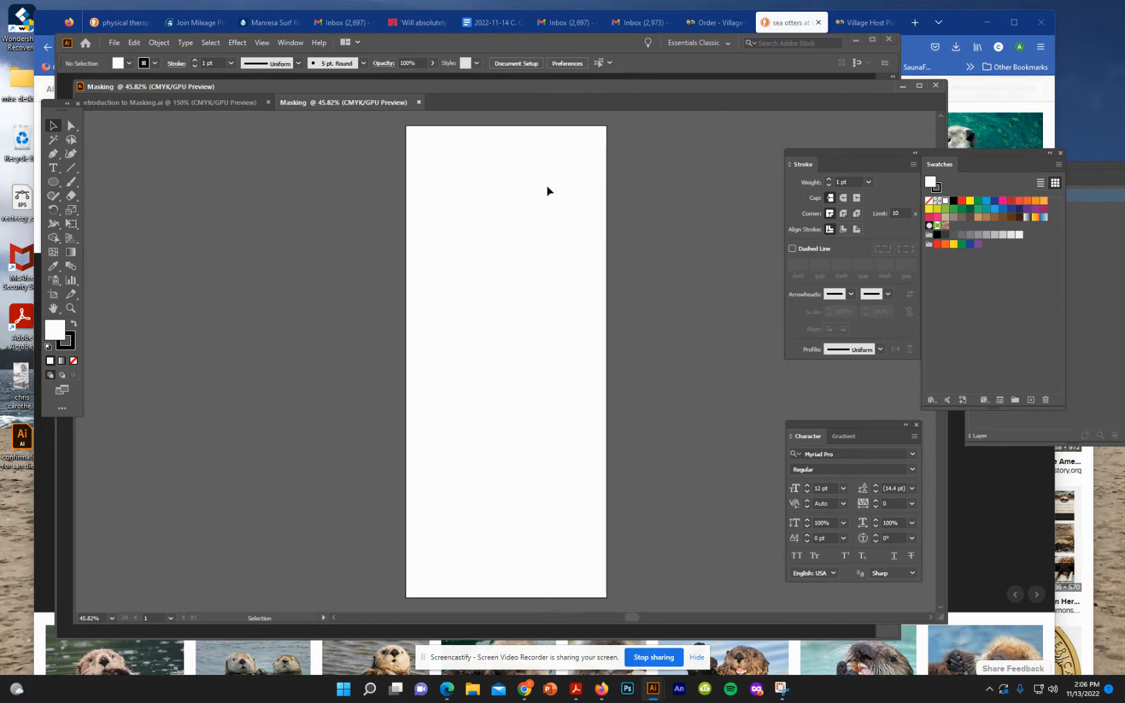
left_click(199, 102)
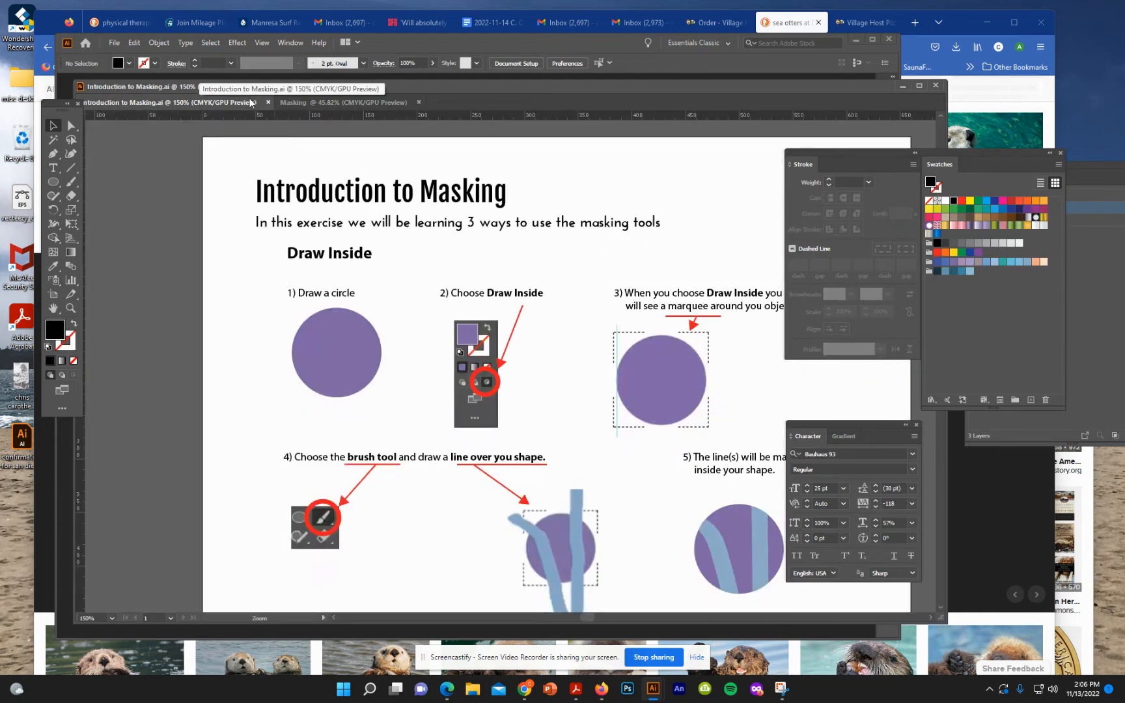
left_click_drag(228, 104, 1124, 142)
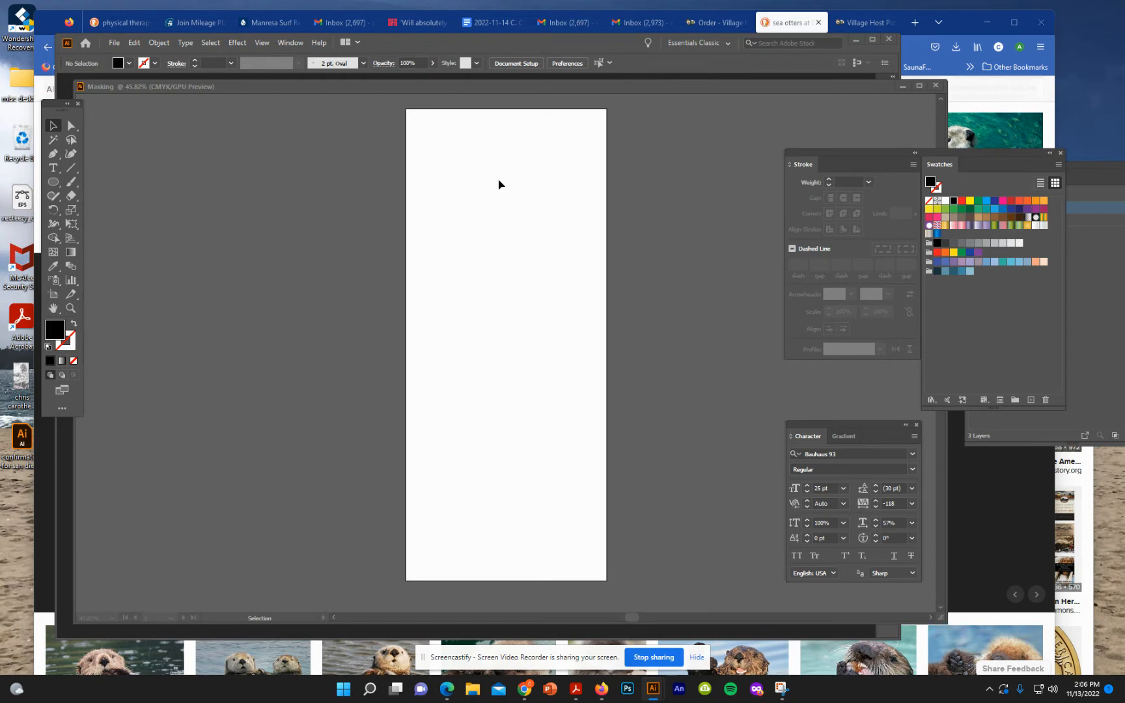
- Draw a circle about 2.53 in across in the upper part of the artboard and fill it with pink
left_click(54, 185)
left_click(418, 173)
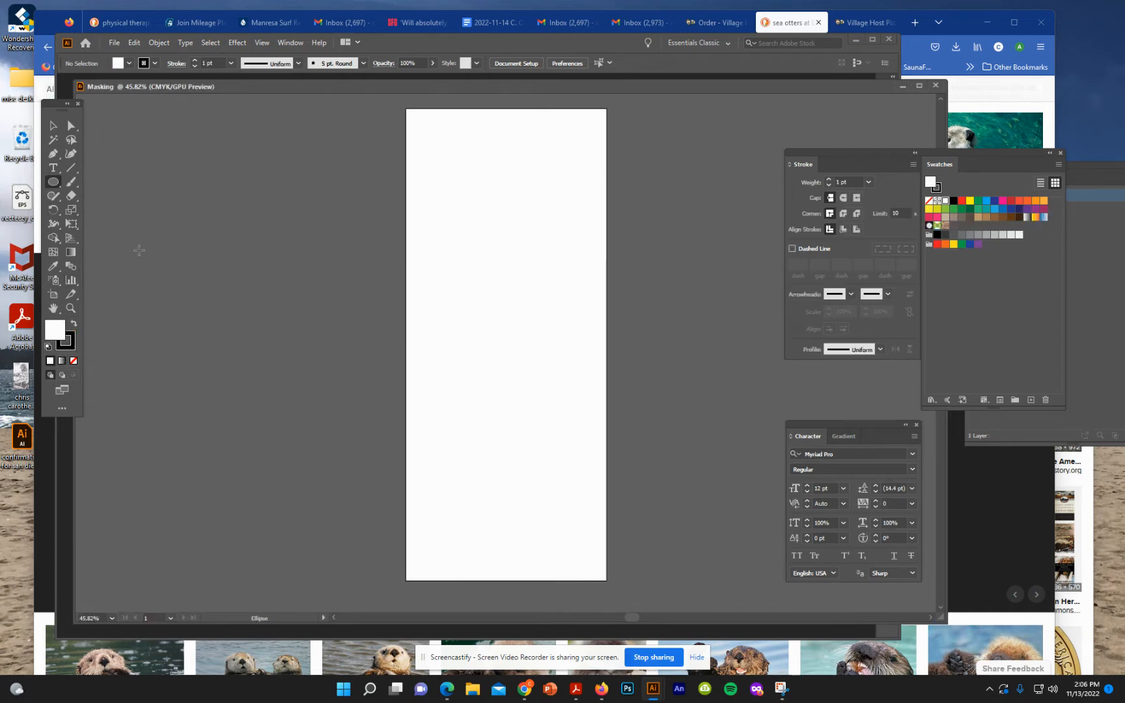
left_click_drag(429, 181, 478, 242)
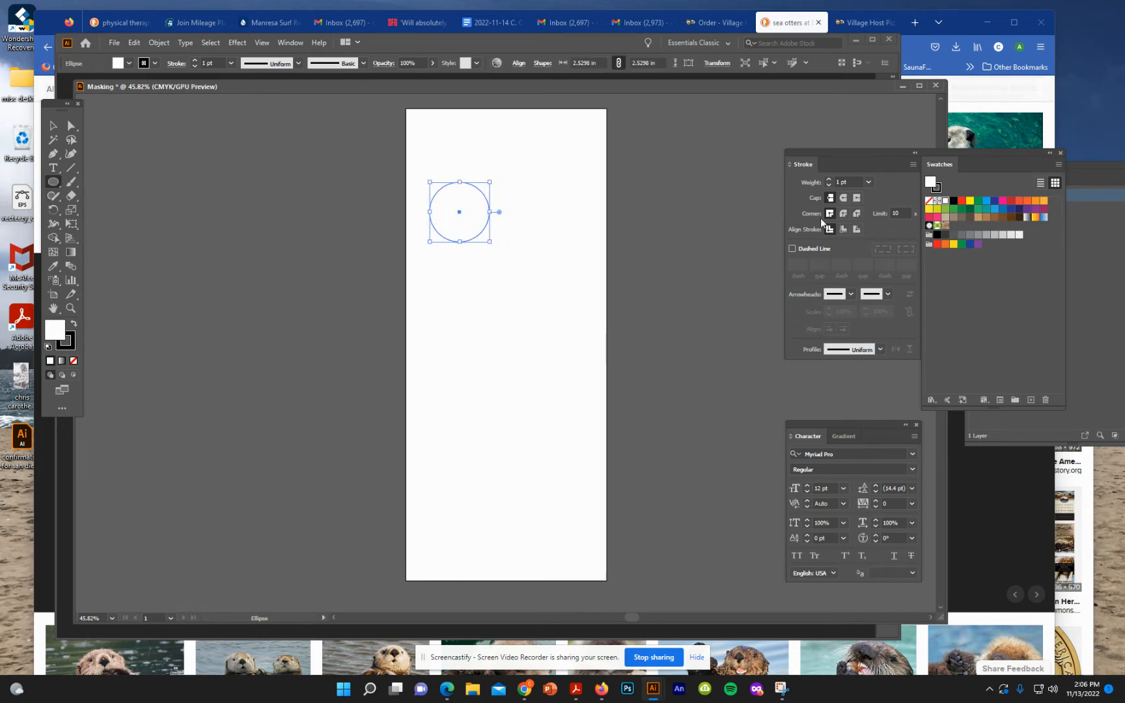
left_click(1003, 201)
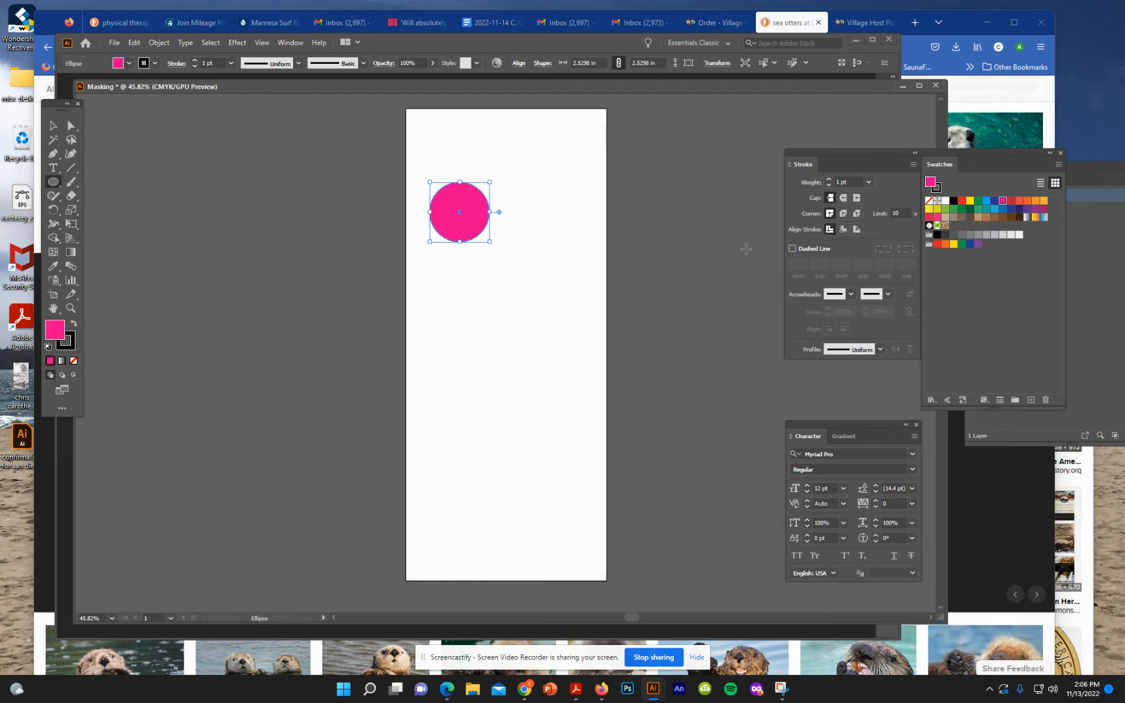
- Using Draw Inside on the pink circle, paint three crossing yellow lines over it with the Paintbrush, with no fill
left_click(73, 374)
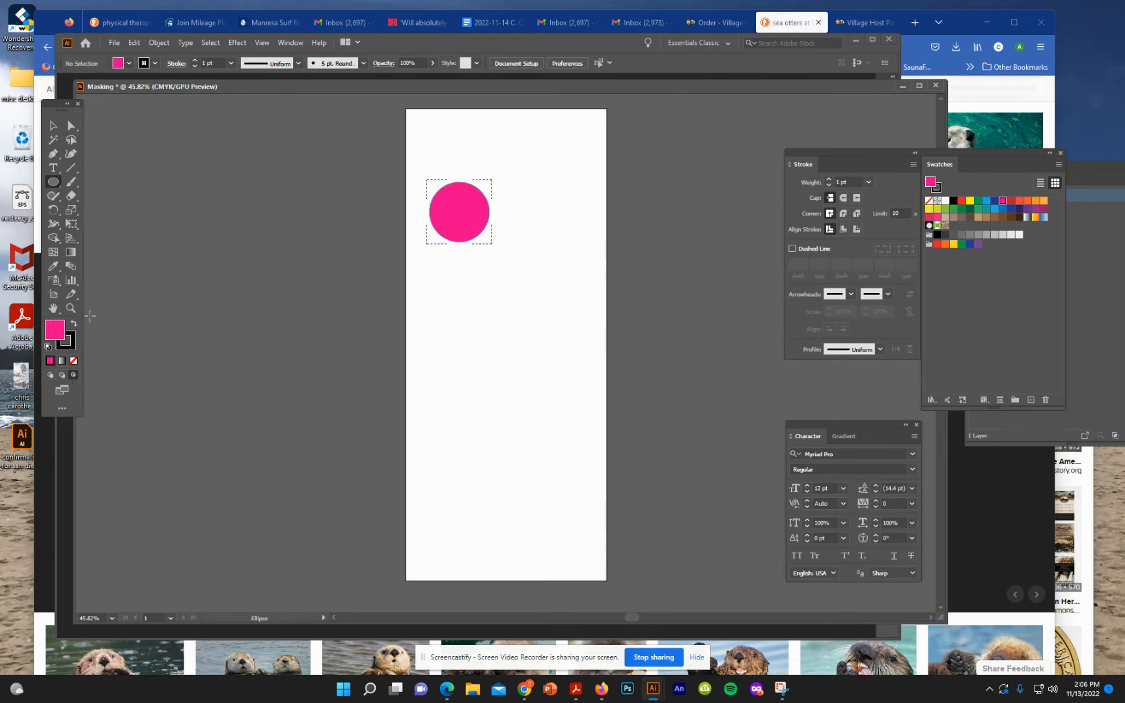
left_click(71, 343)
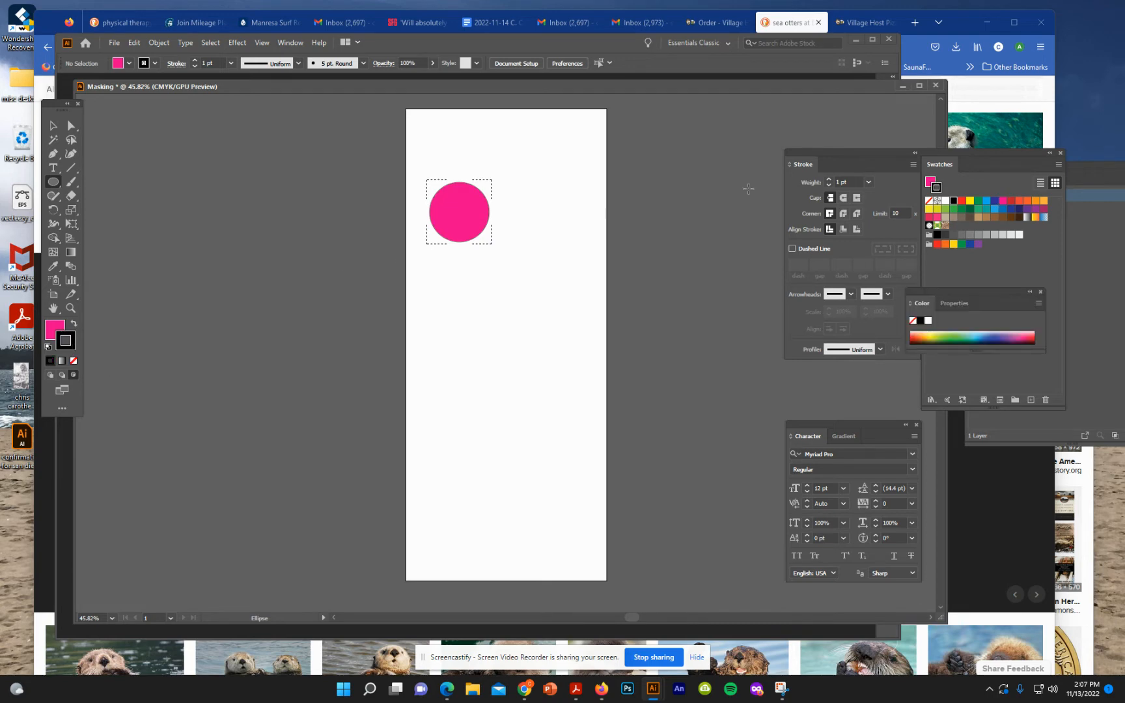
left_click(971, 202)
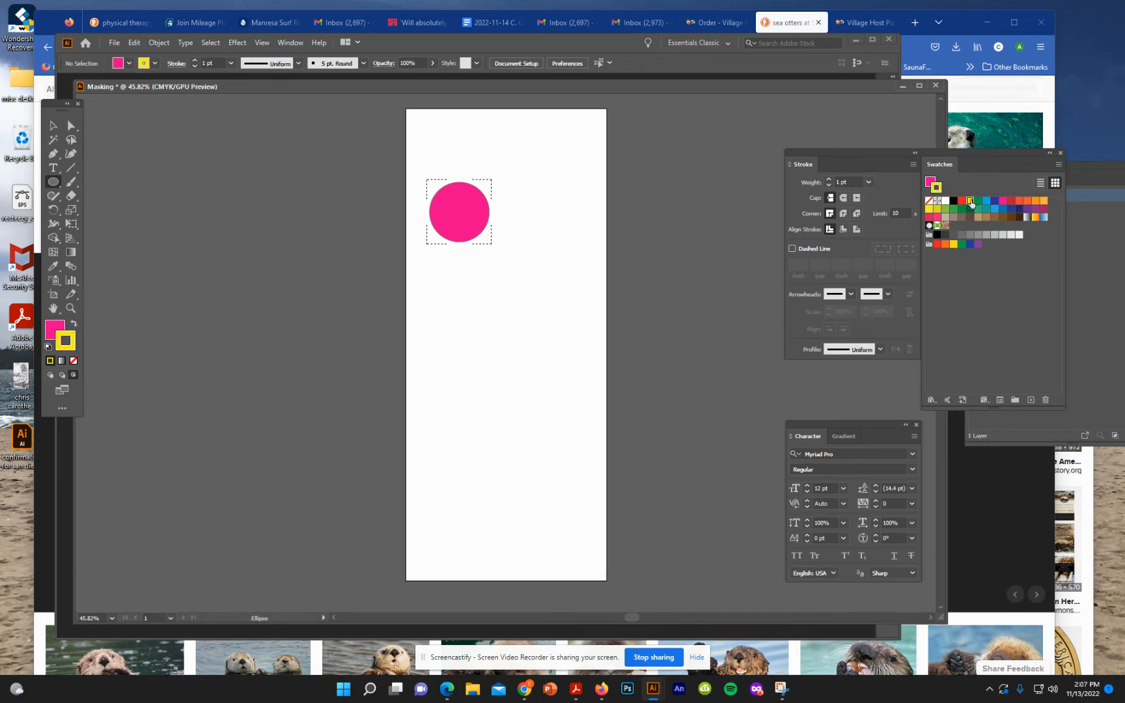
left_click(72, 182)
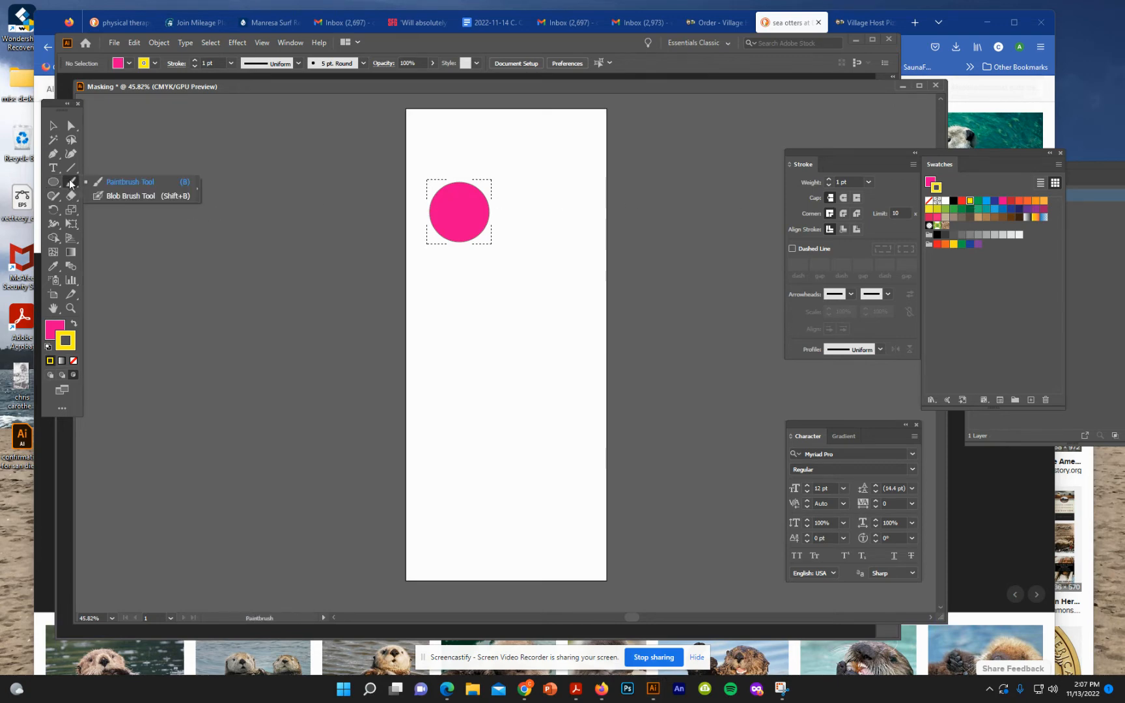
left_click(123, 184)
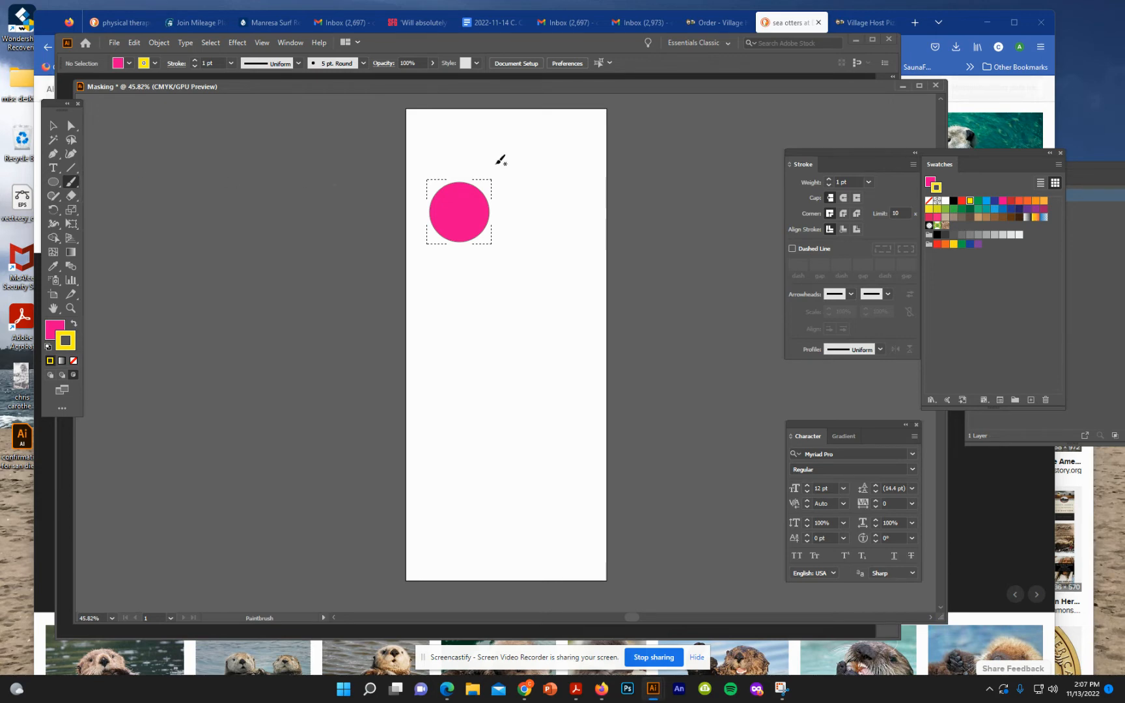
key("slash")
left_click_drag(433, 184, 446, 250)
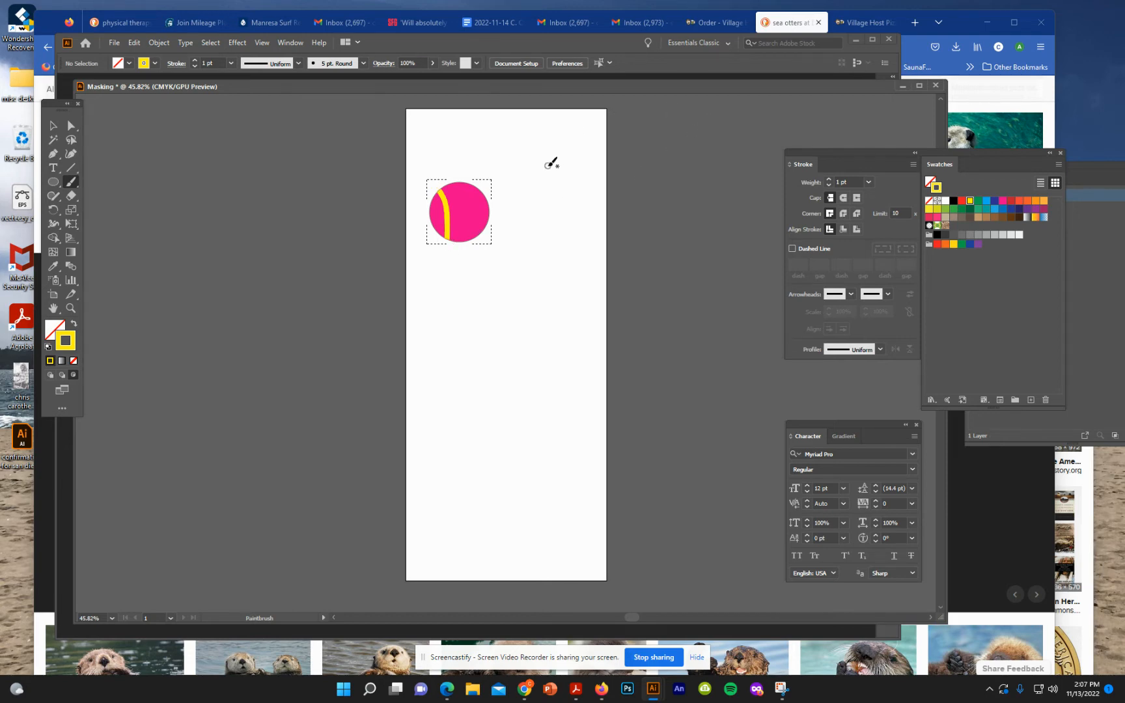
left_click_drag(463, 169, 489, 241)
left_click_drag(497, 193, 407, 206)
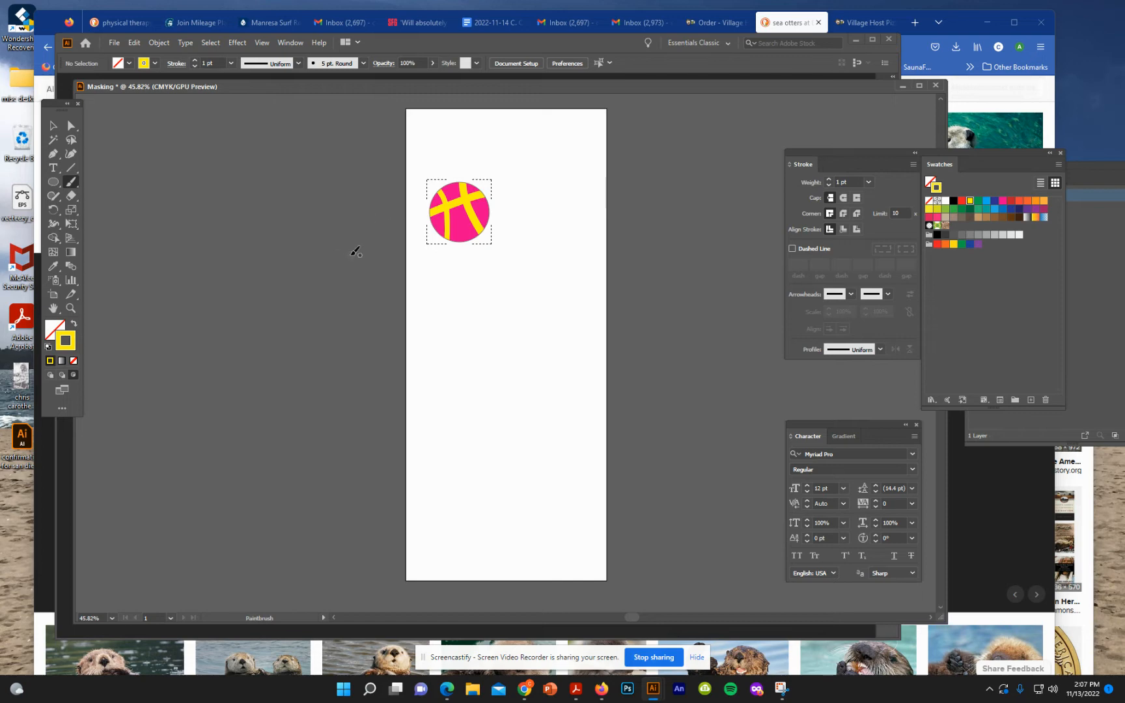
- Return to Draw Normal, draw a circle about 3.4 in across below the striped one, and fill it with blue
scroll(356, 251, "down", 1)
scroll(356, 252, "down", 1)
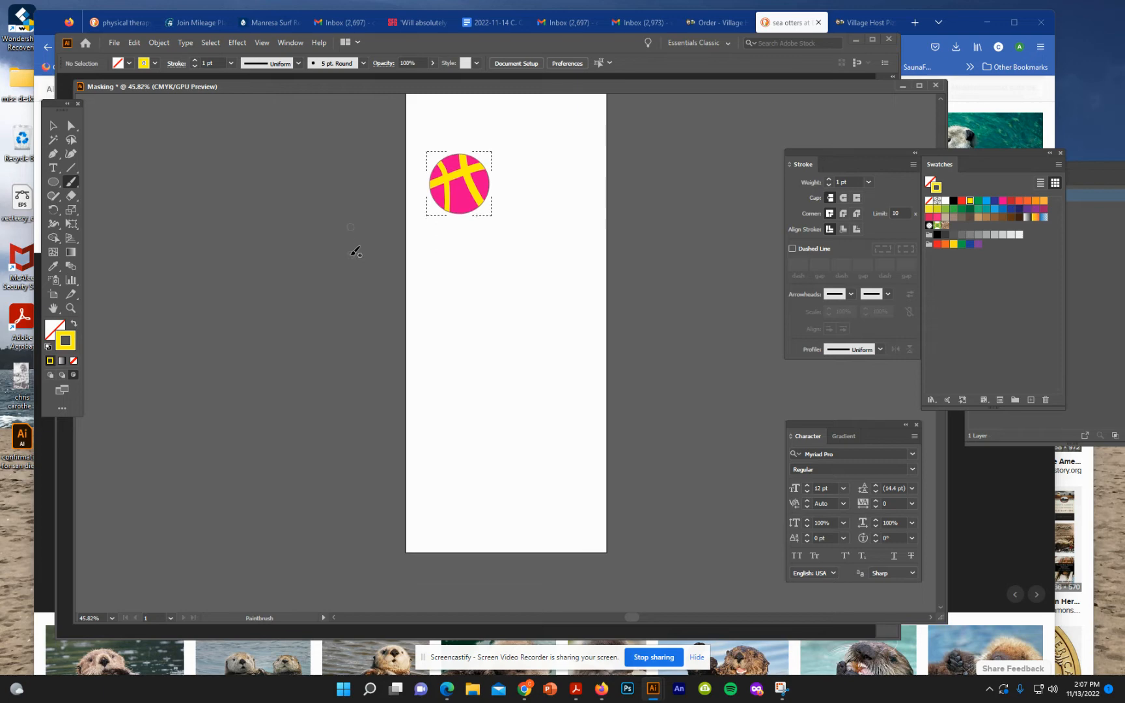
scroll(356, 252, "down", 2)
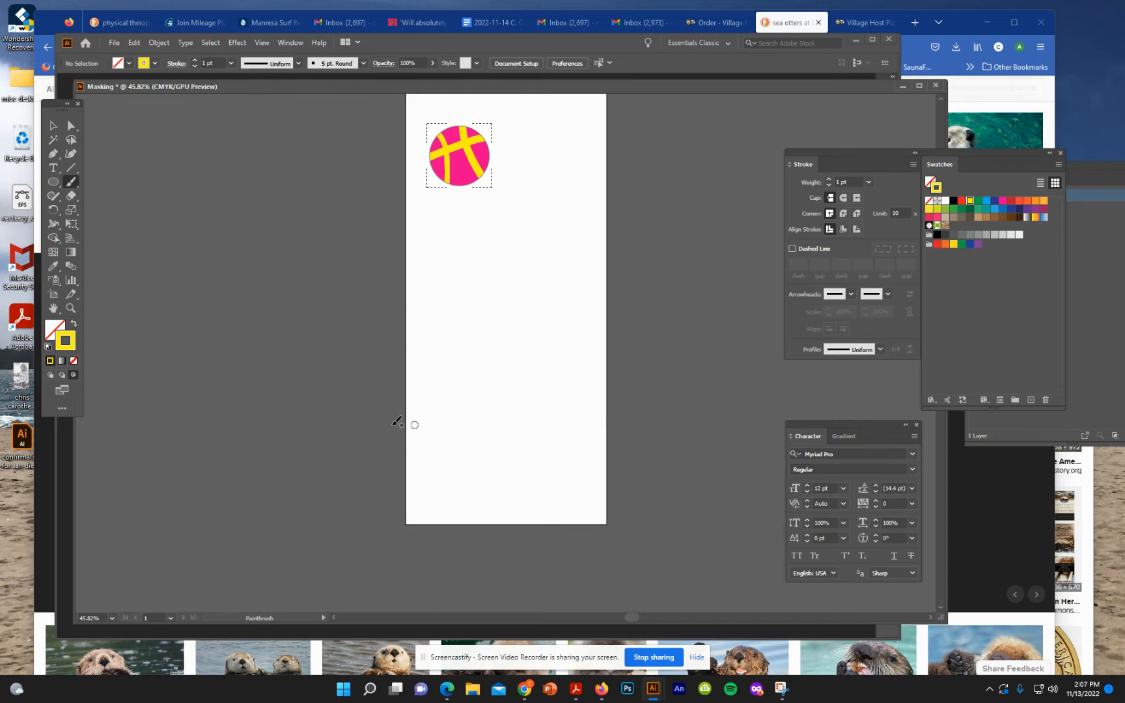
left_click(51, 373)
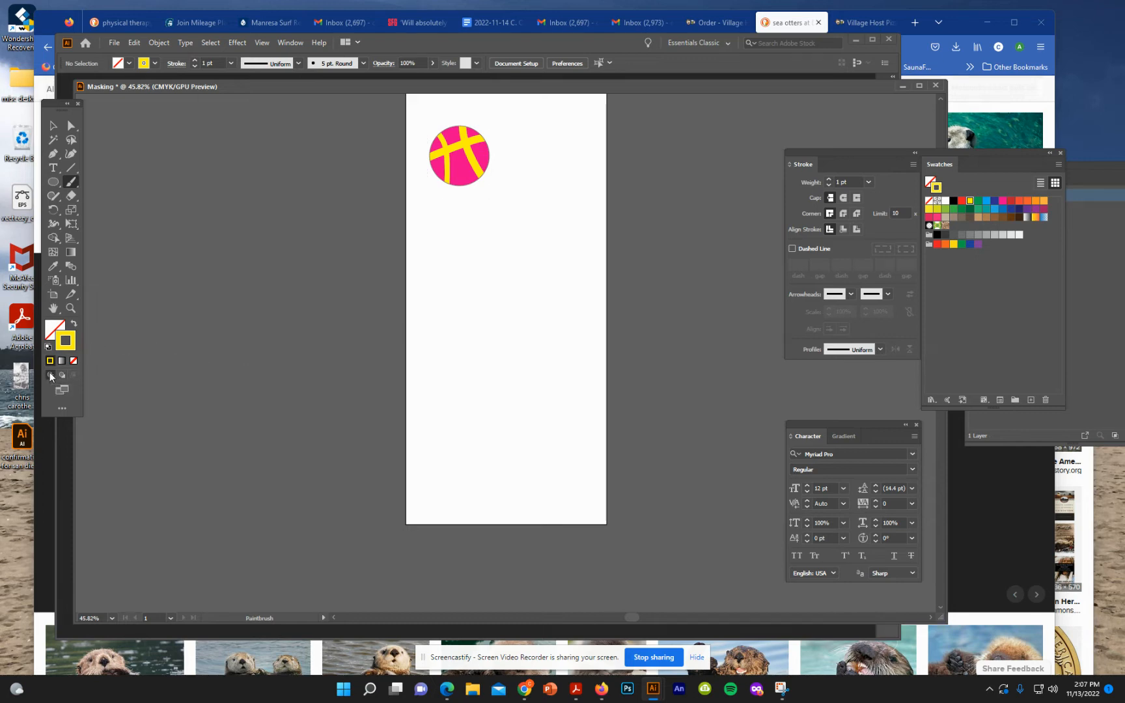
left_click(56, 181)
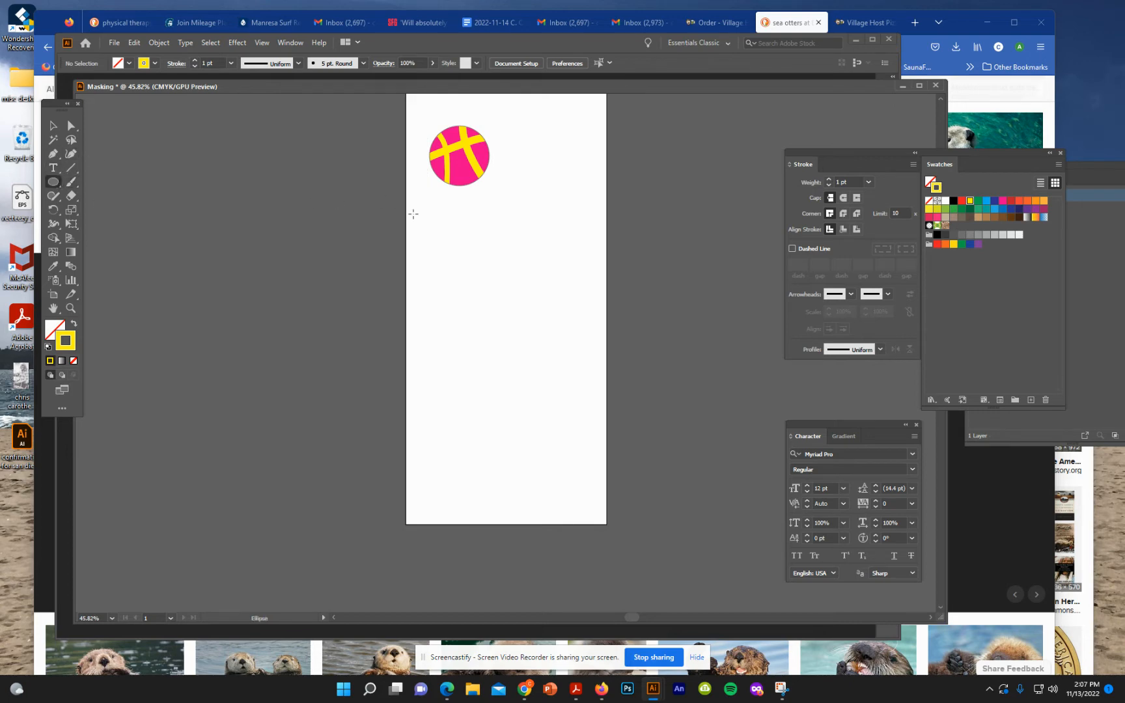
left_click_drag(430, 224, 492, 304)
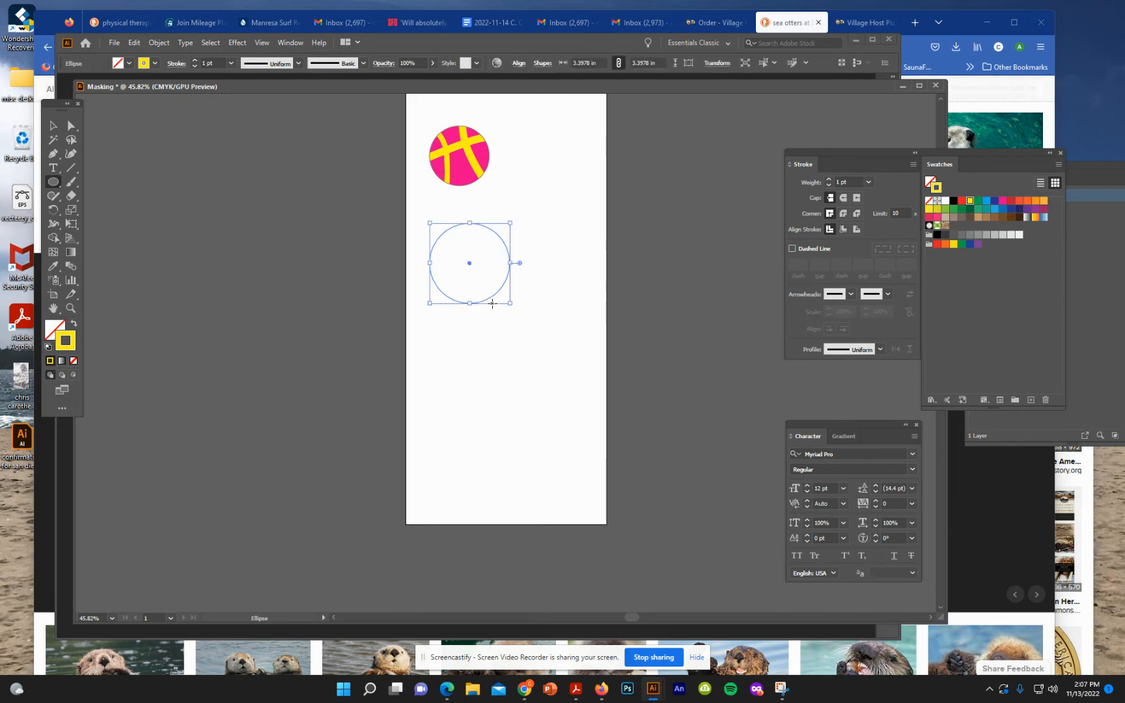
left_click(51, 328)
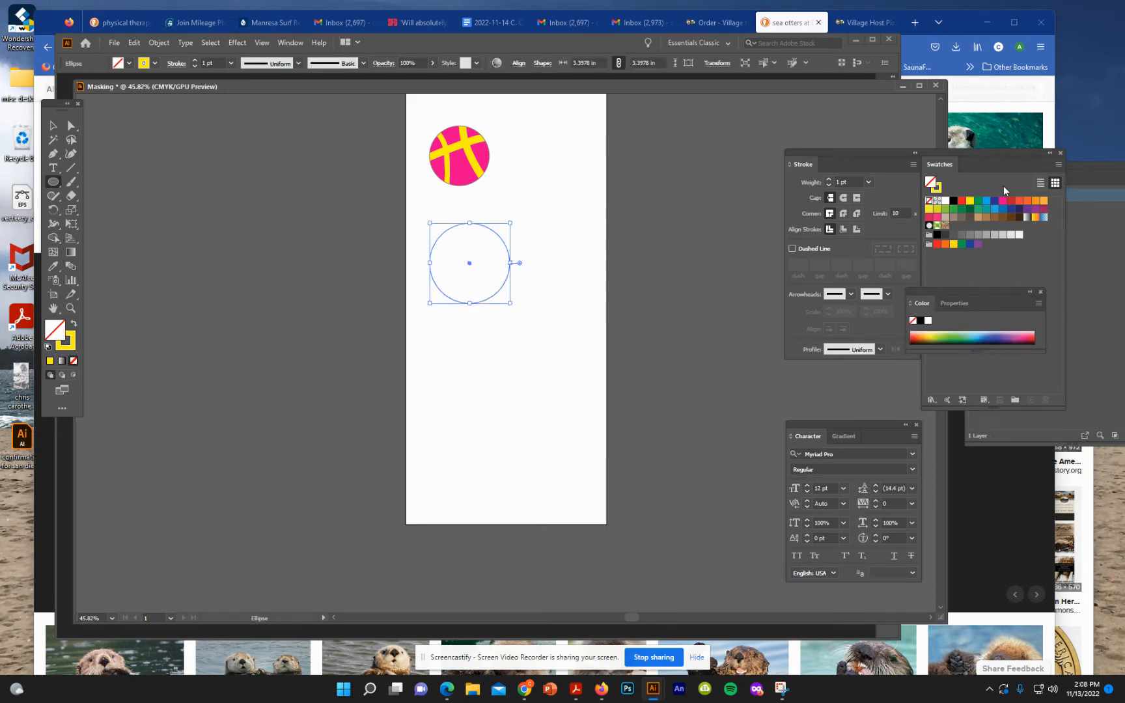
left_click(986, 202)
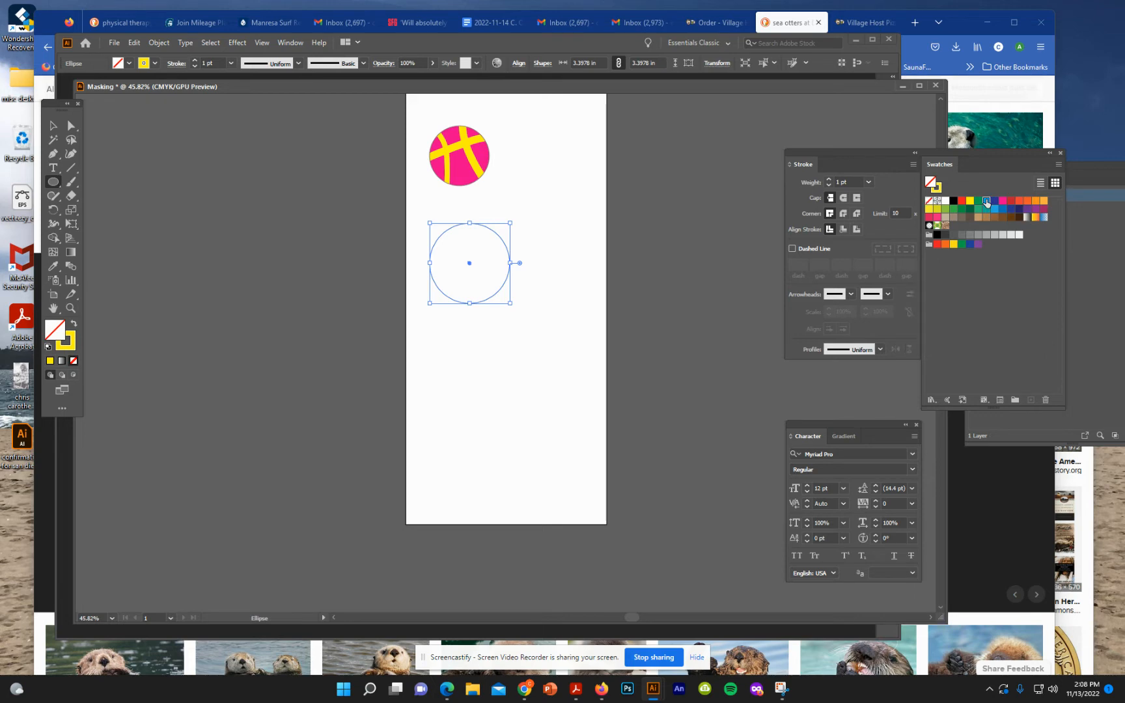
left_click(986, 202)
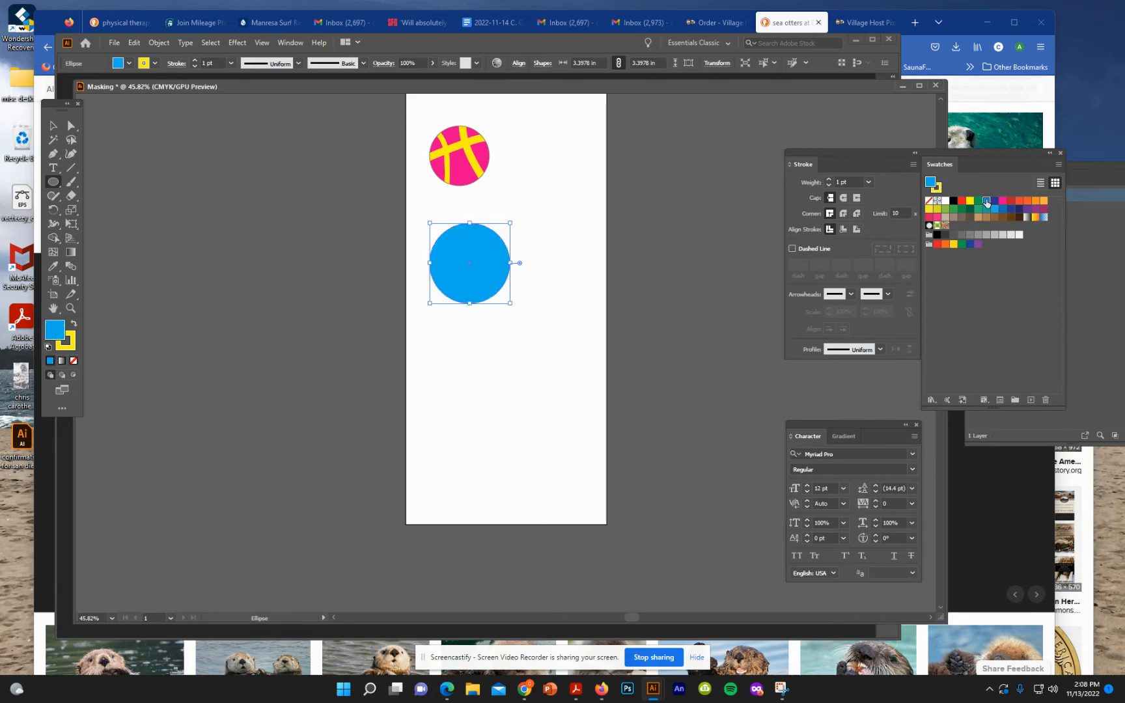
left_click(54, 126)
left_click(481, 393)
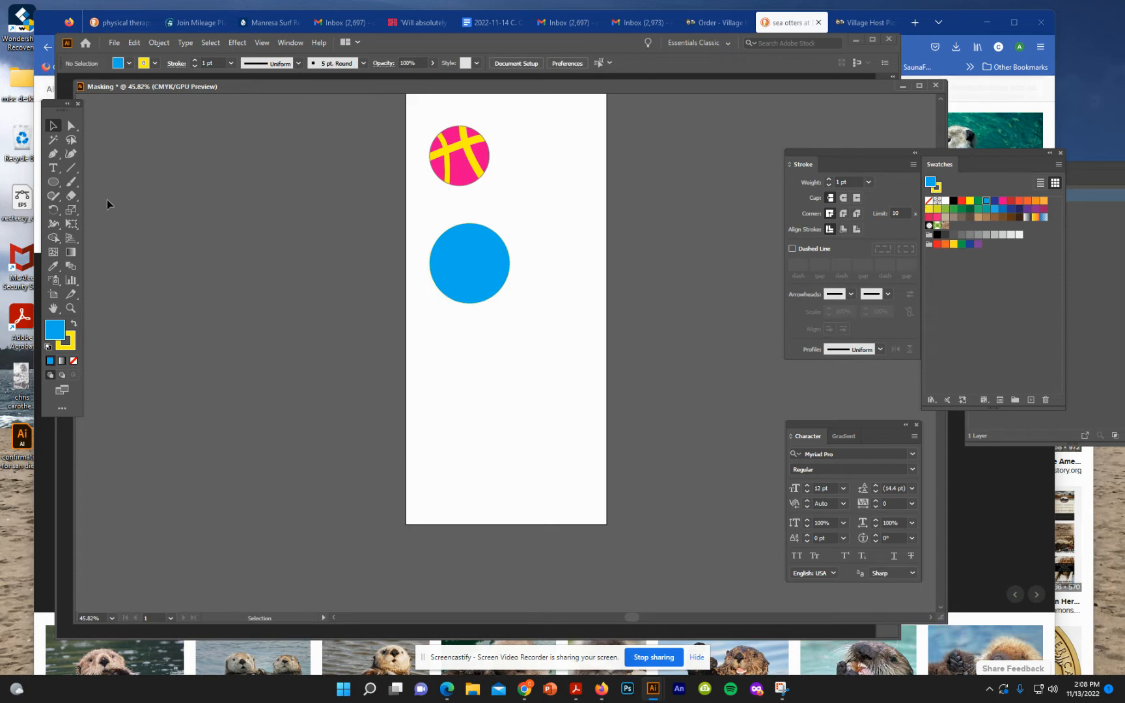
- Draw a tall, narrow rectangle extending past the blue circle's upper and lower edges, fill it with red, and center it on the circle
left_click(67, 182)
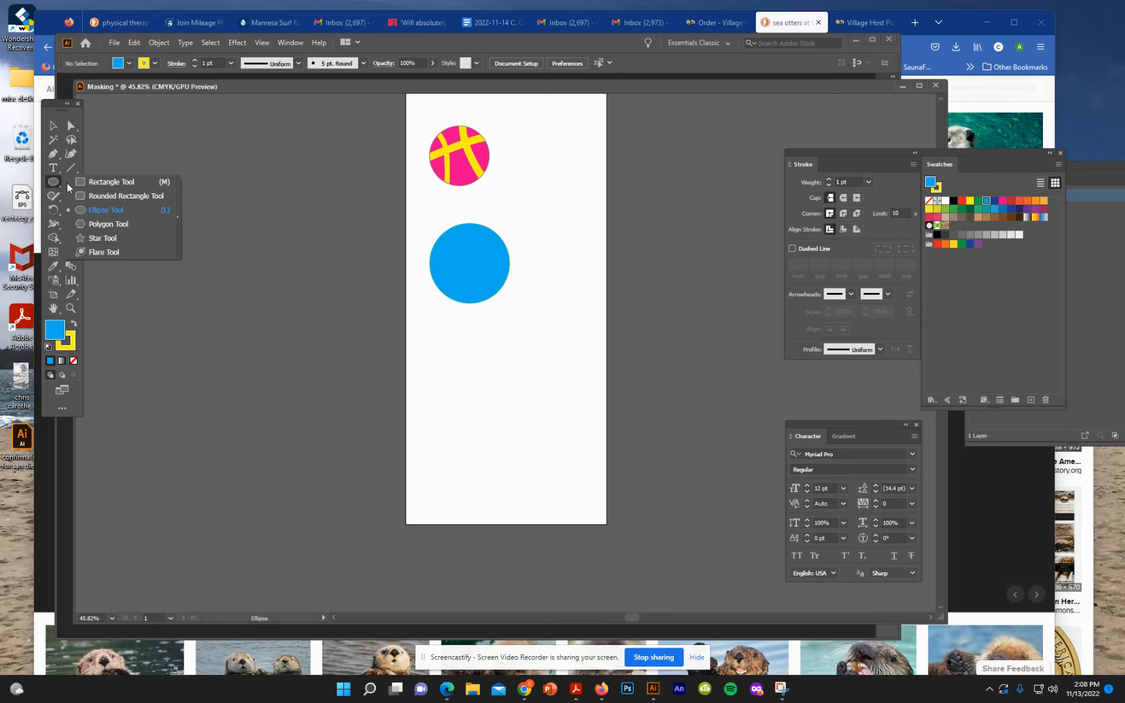
left_click(108, 181)
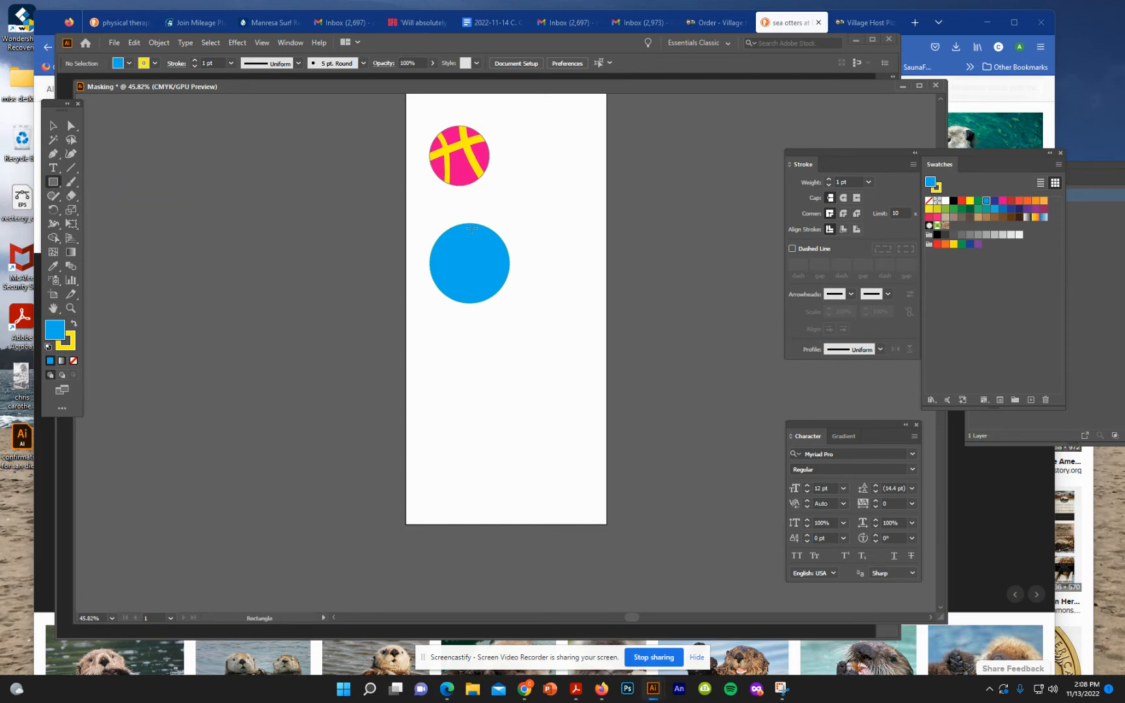
left_click_drag(459, 215, 486, 323)
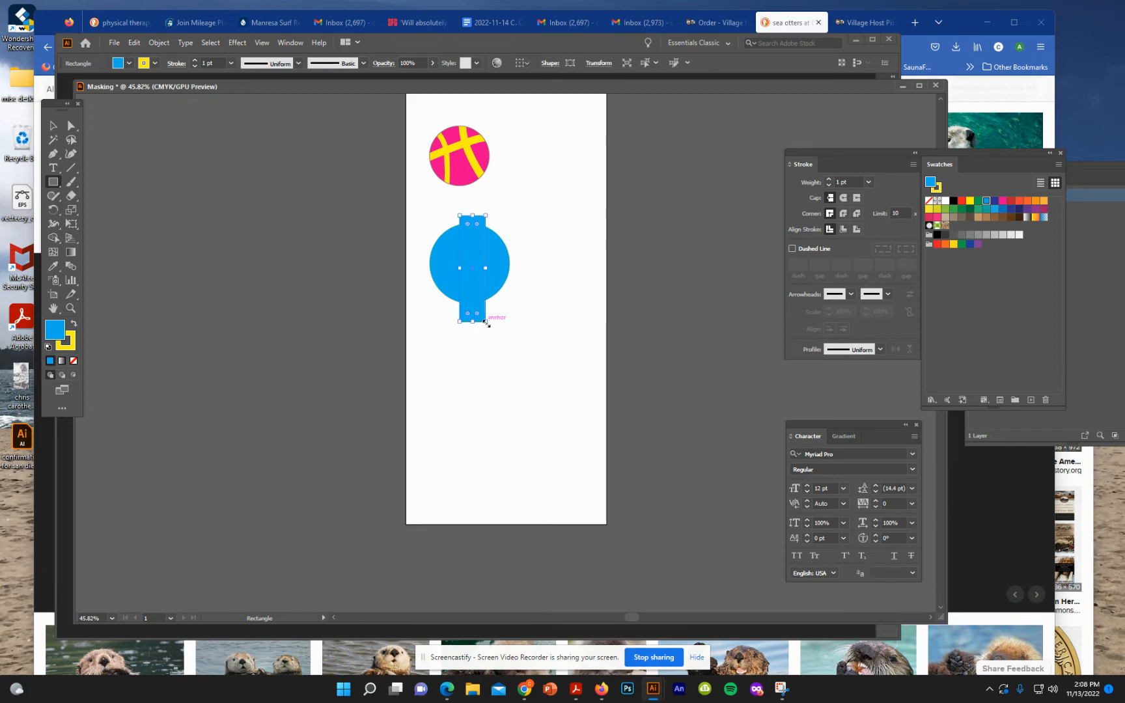
left_click(1008, 202)
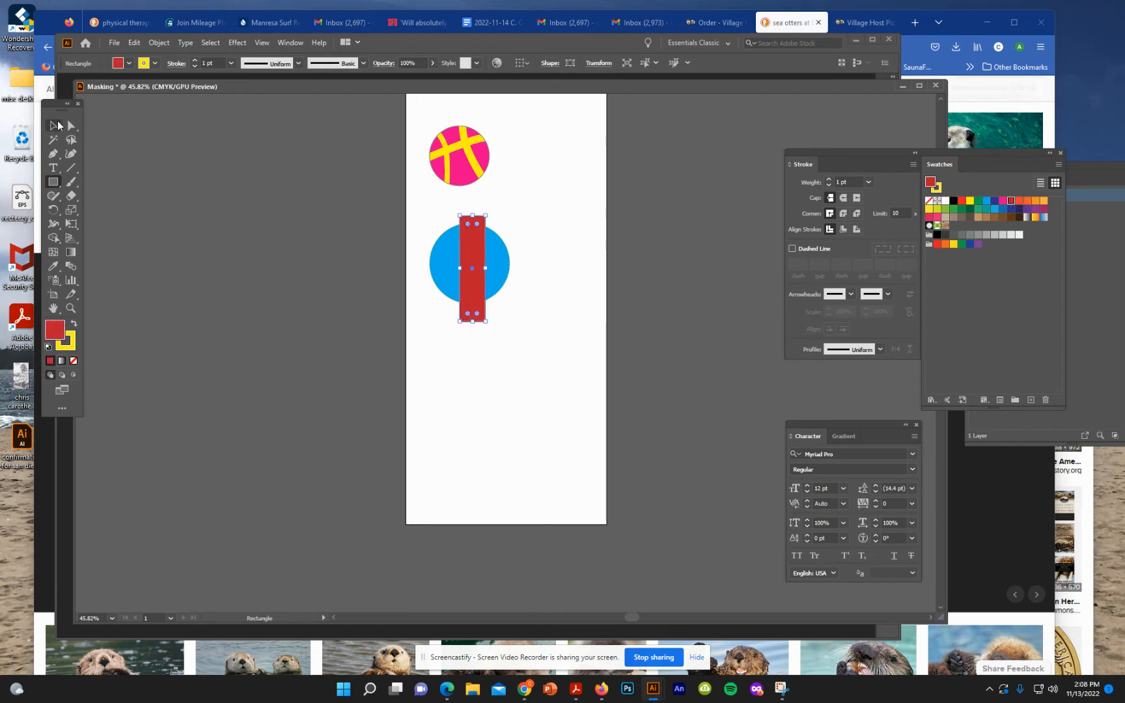
left_click(56, 124)
left_click_drag(475, 253, 471, 249)
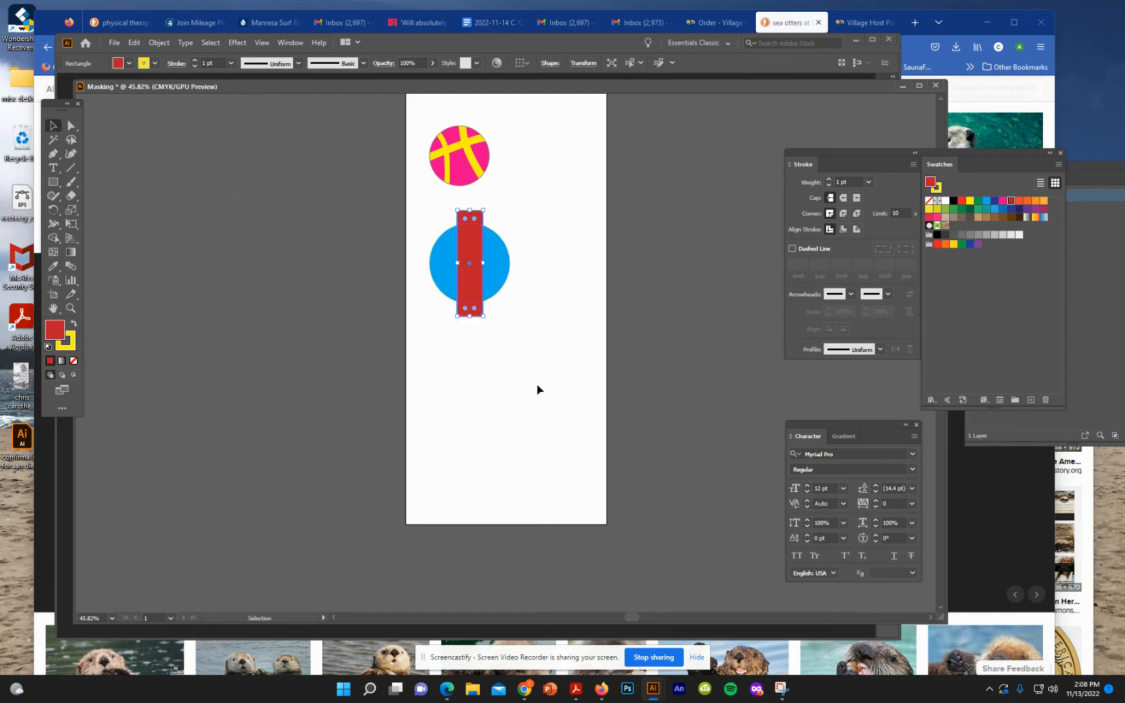
- Select the blue circle and the red rectangle together and make a clipping mask from them
scroll(537, 389, "down", 1)
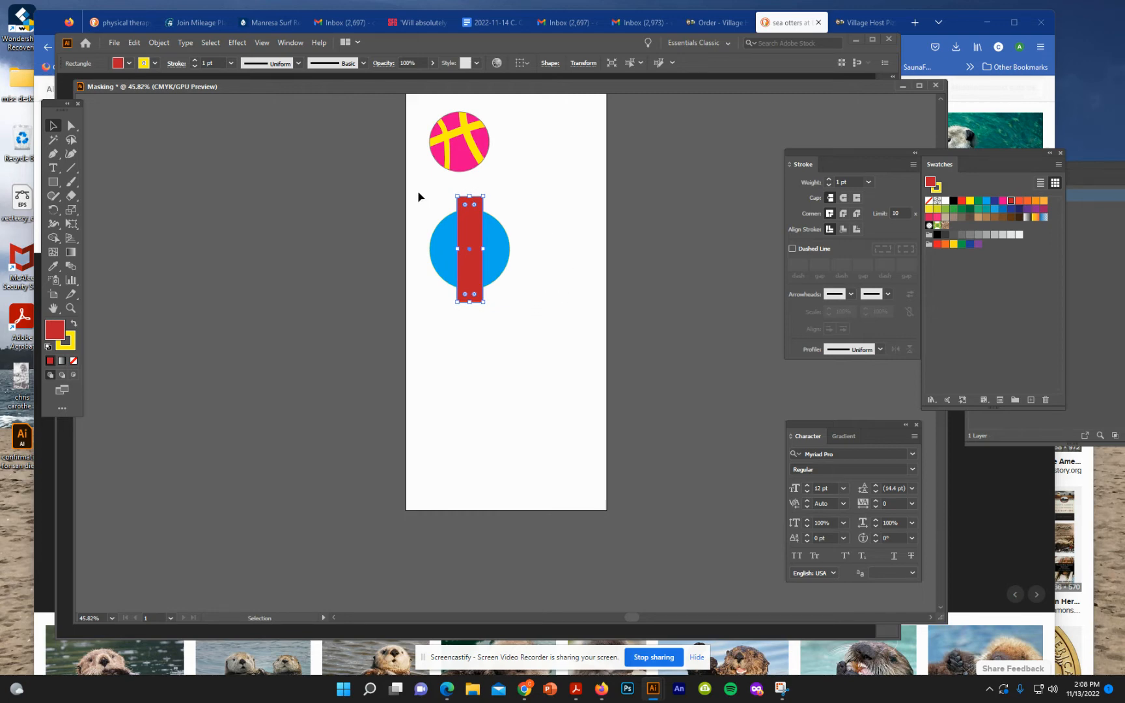
left_click_drag(418, 190, 532, 317)
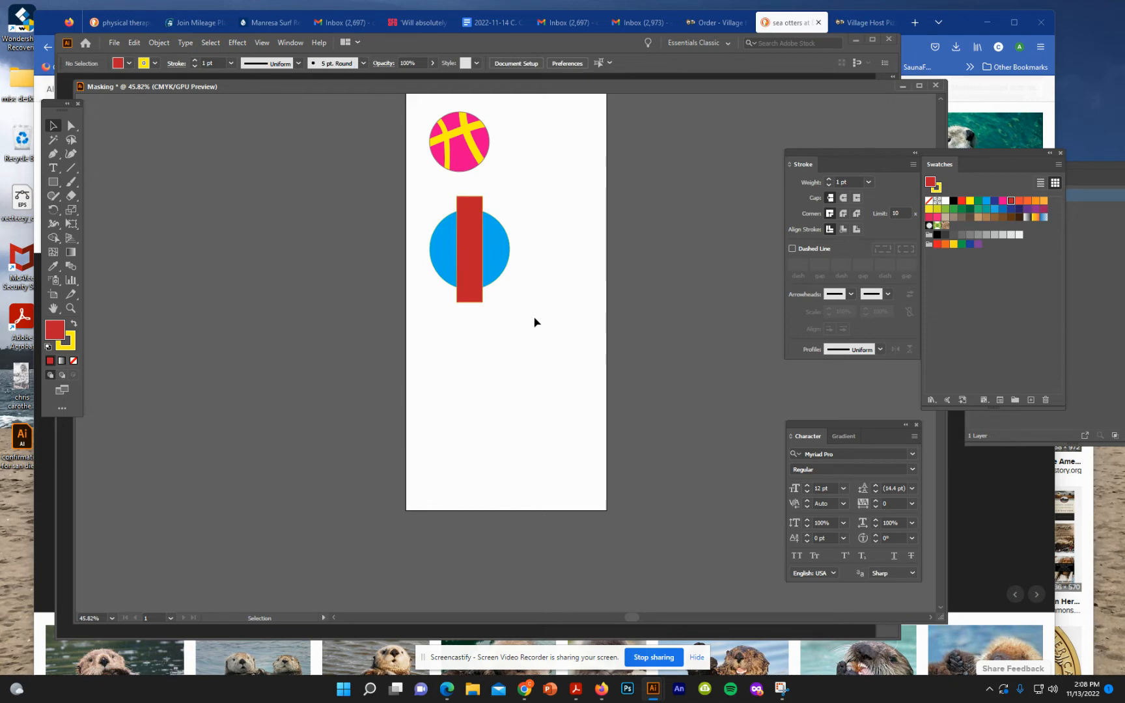
left_click_drag(414, 187, 527, 321)
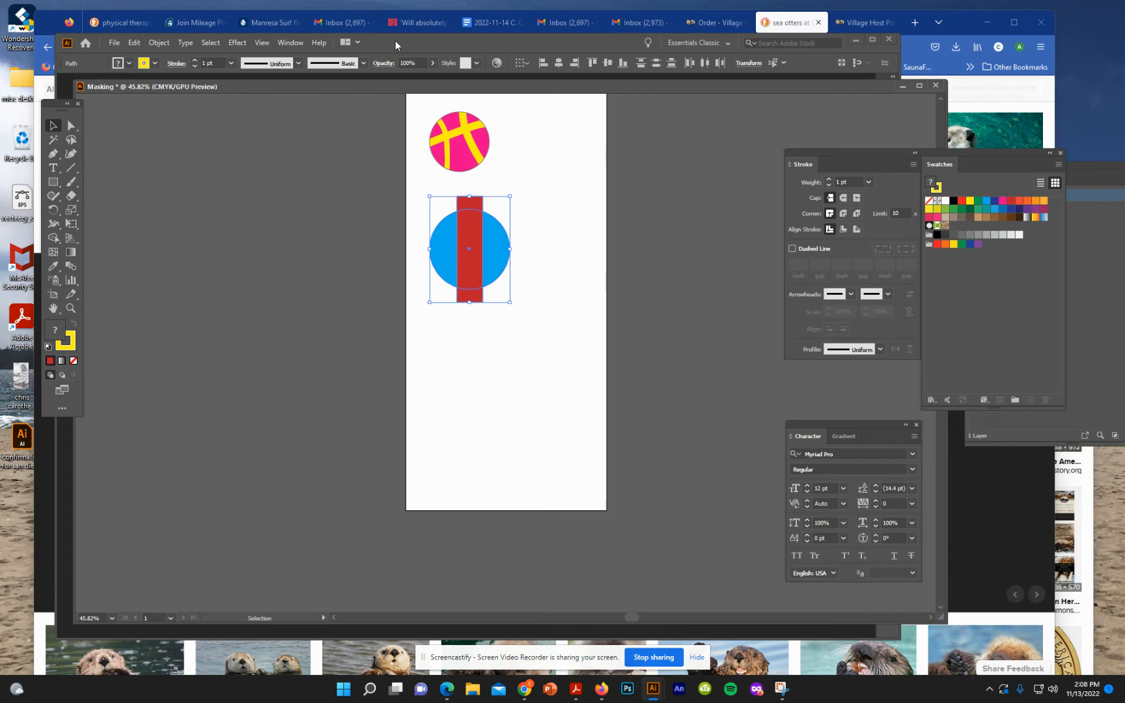
left_click_drag(396, 40, 375, 18)
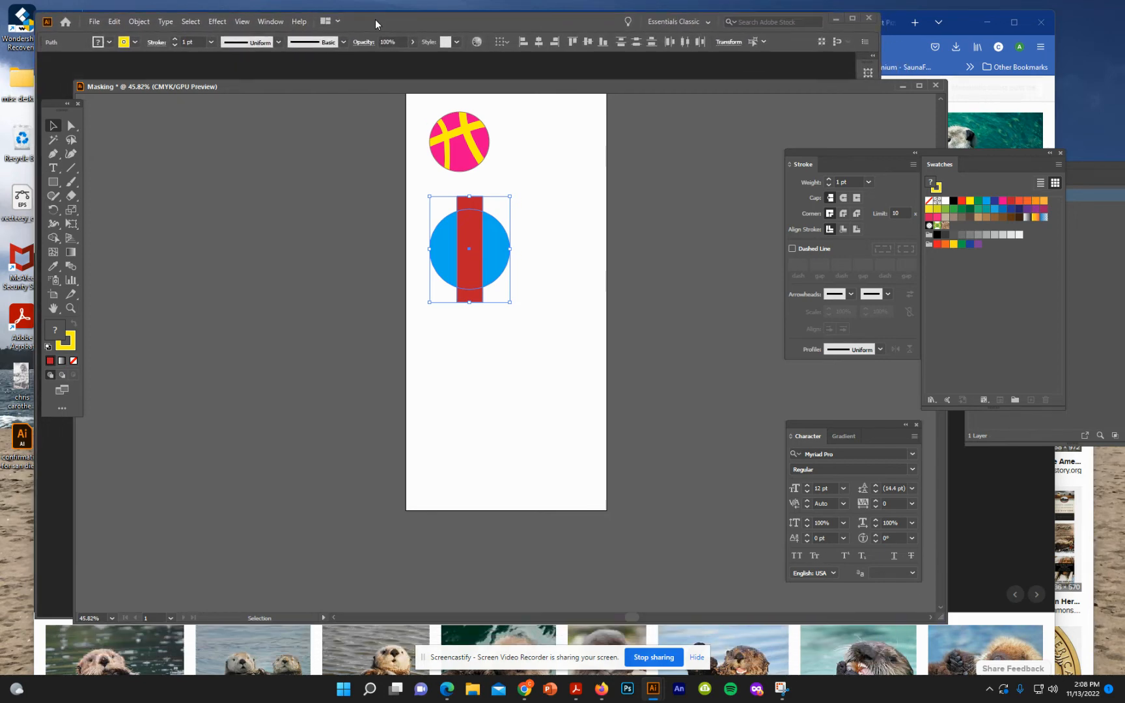
left_click(140, 22)
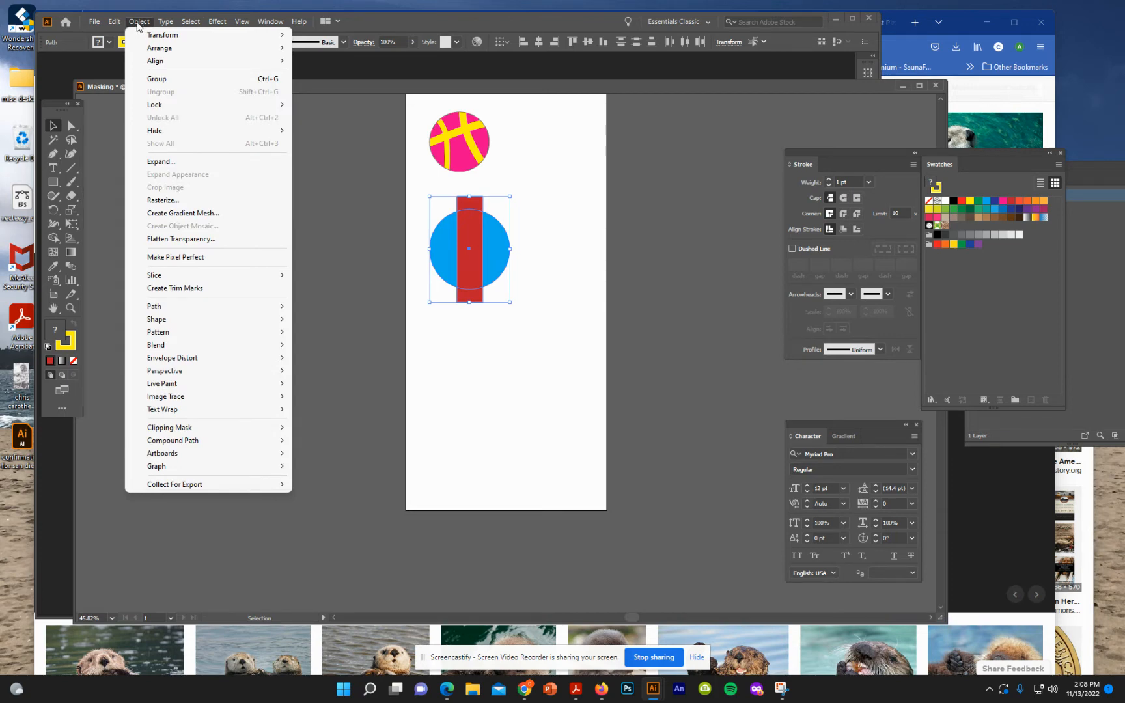
mouse_move(177, 428)
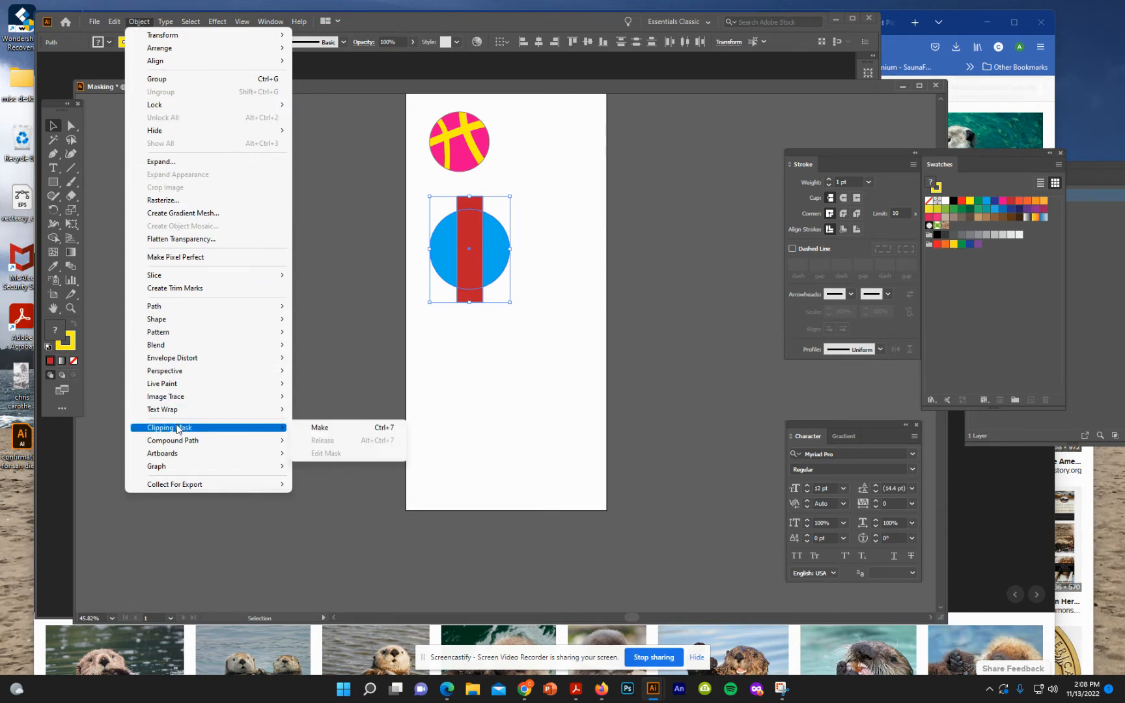
left_click(324, 430)
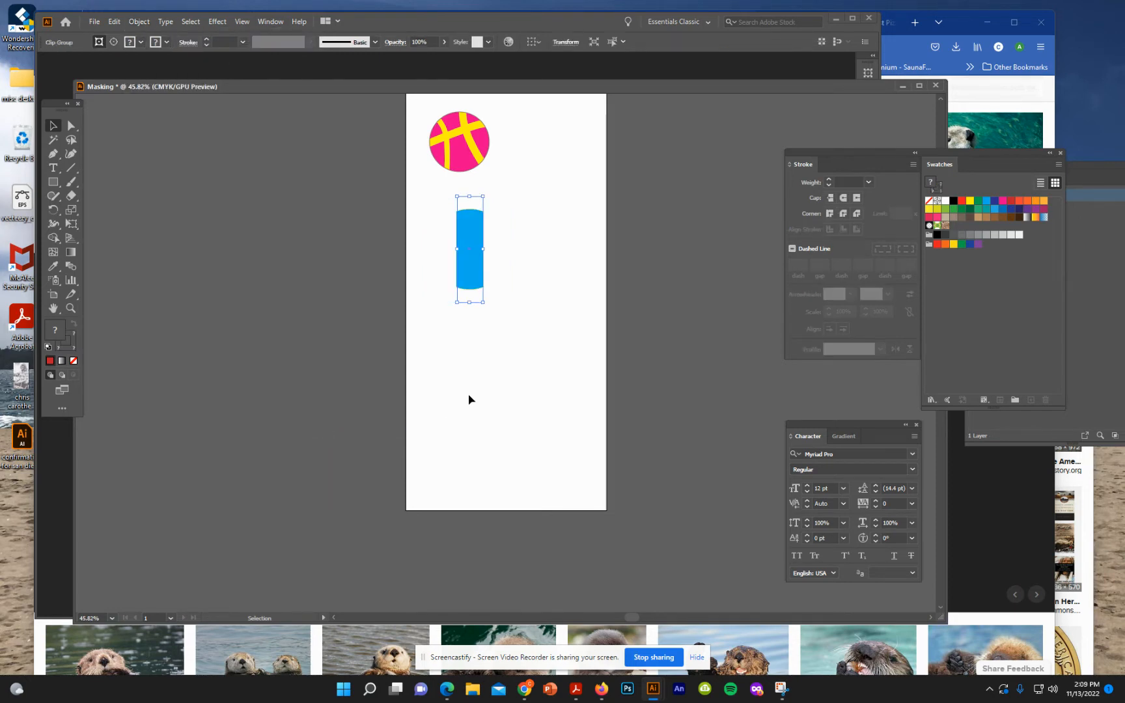
left_click(552, 399)
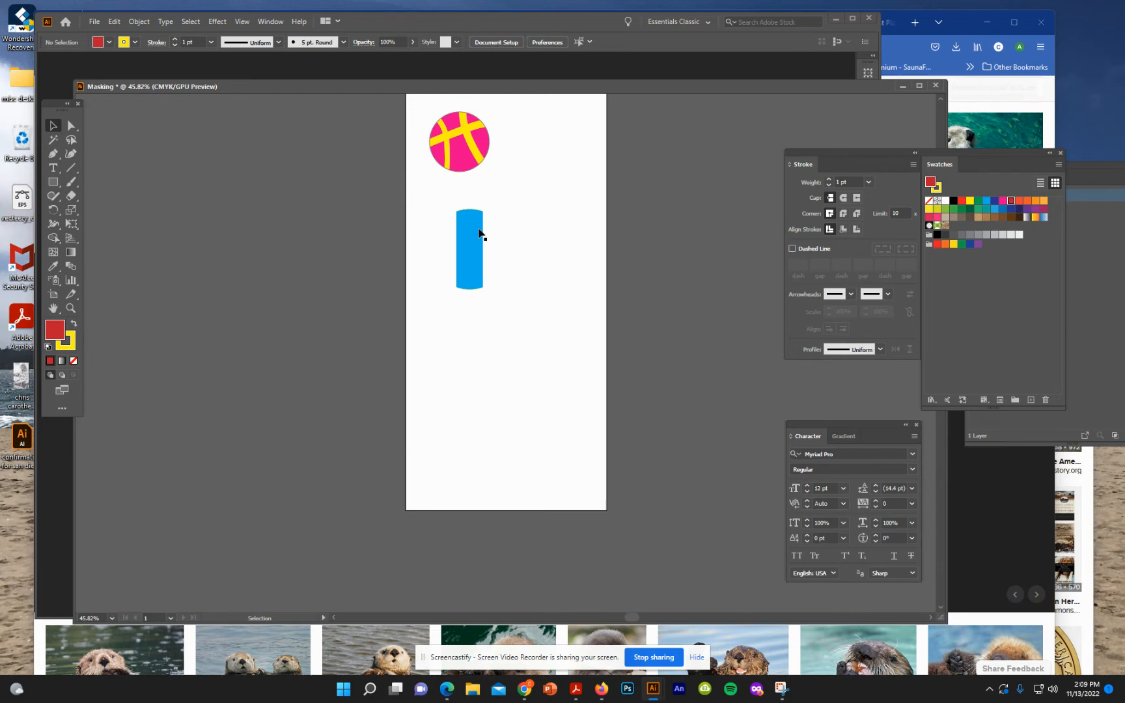
- Move the clipped blue shape slightly to the left and expand Layer 1 and its clip group in the layer list
left_click_drag(470, 229, 456, 225)
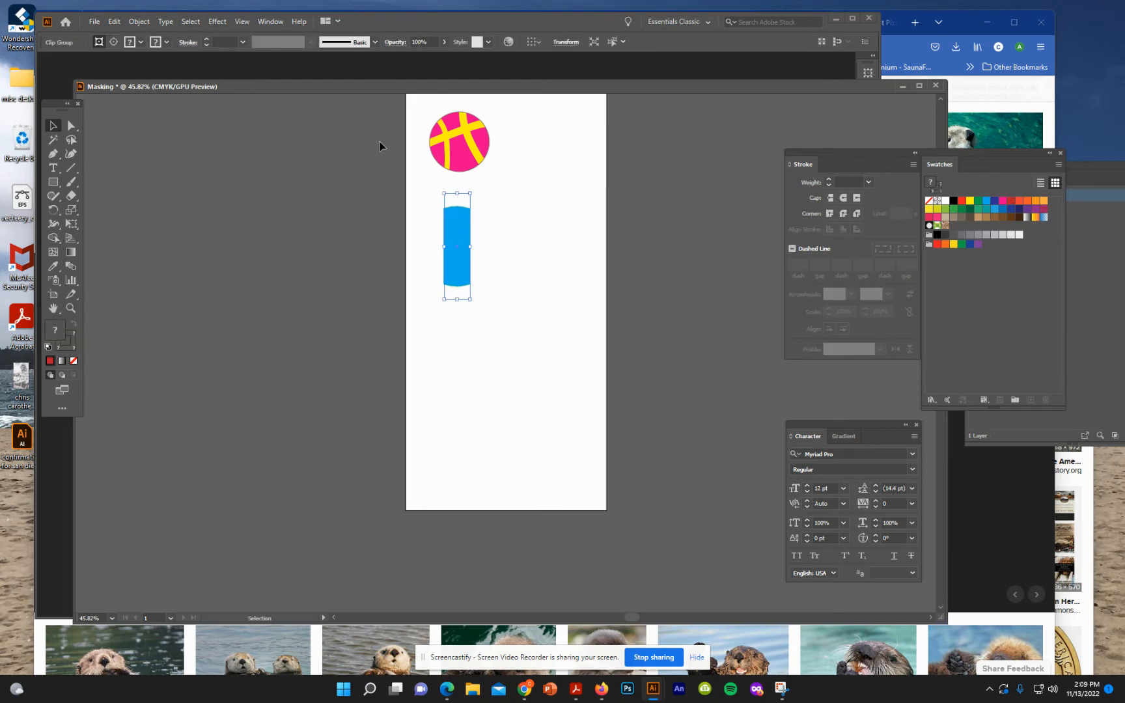
mouse_move(961, 149)
left_mouse_down()
mouse_move(728, 158)
mouse_move(788, 116)
left_mouse_up()
left_click_drag(1071, 159, 853, 205)
left_click(811, 225)
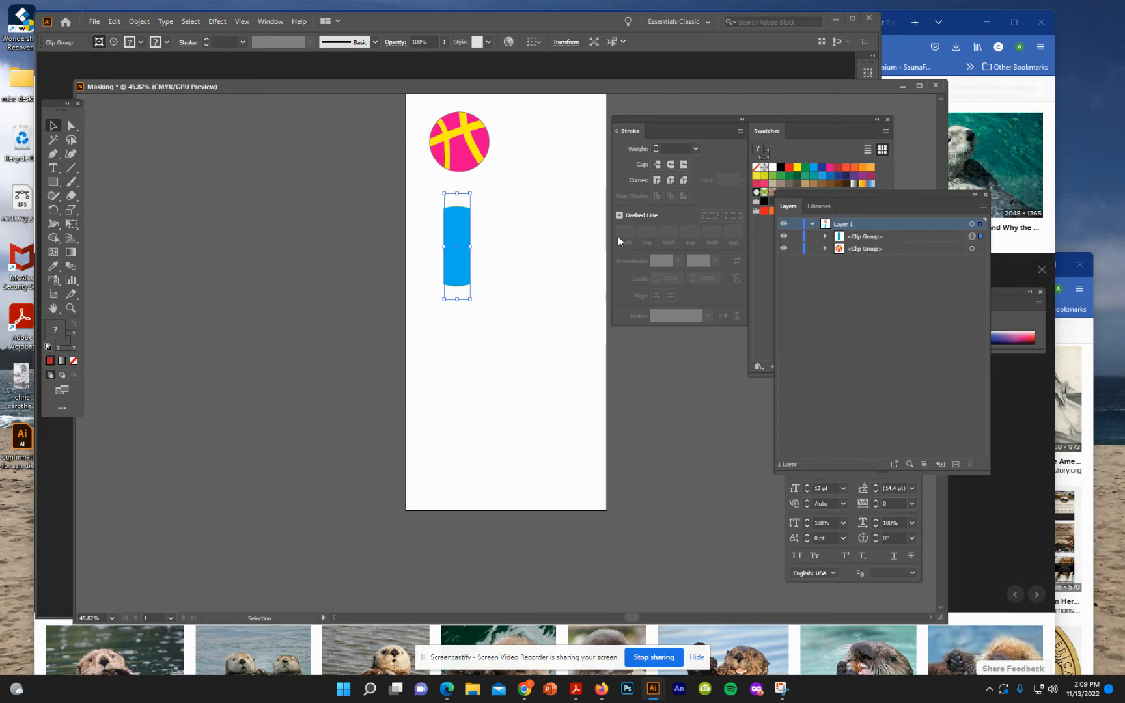
left_click(478, 245)
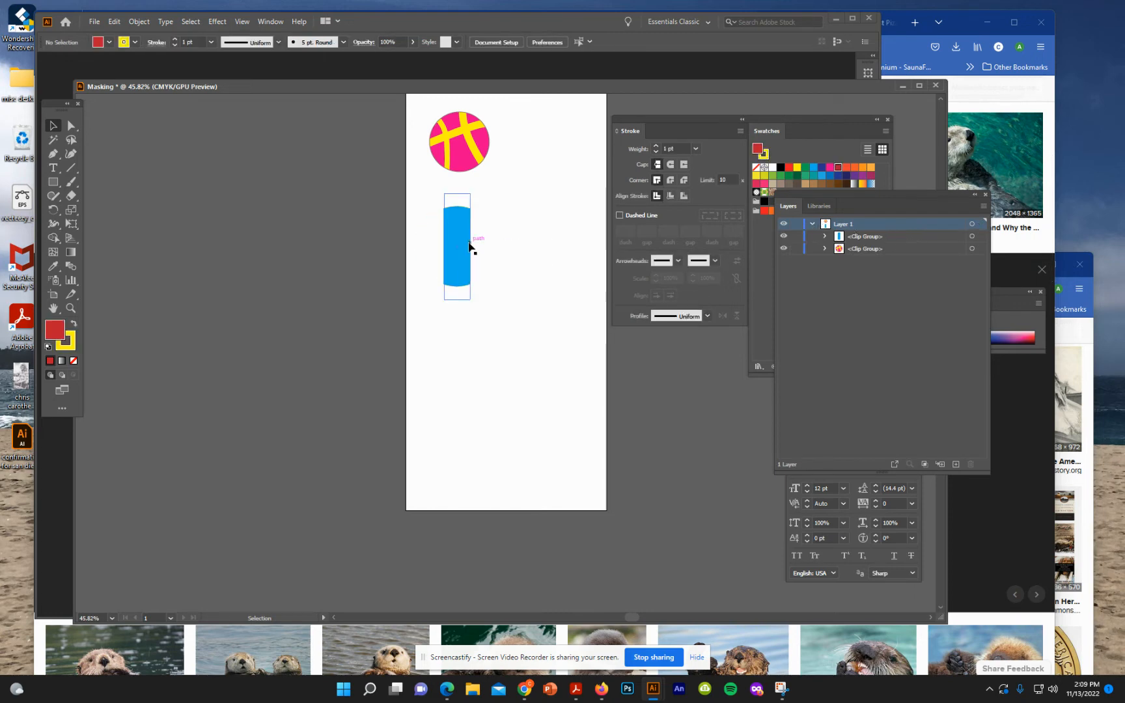
left_click(469, 246)
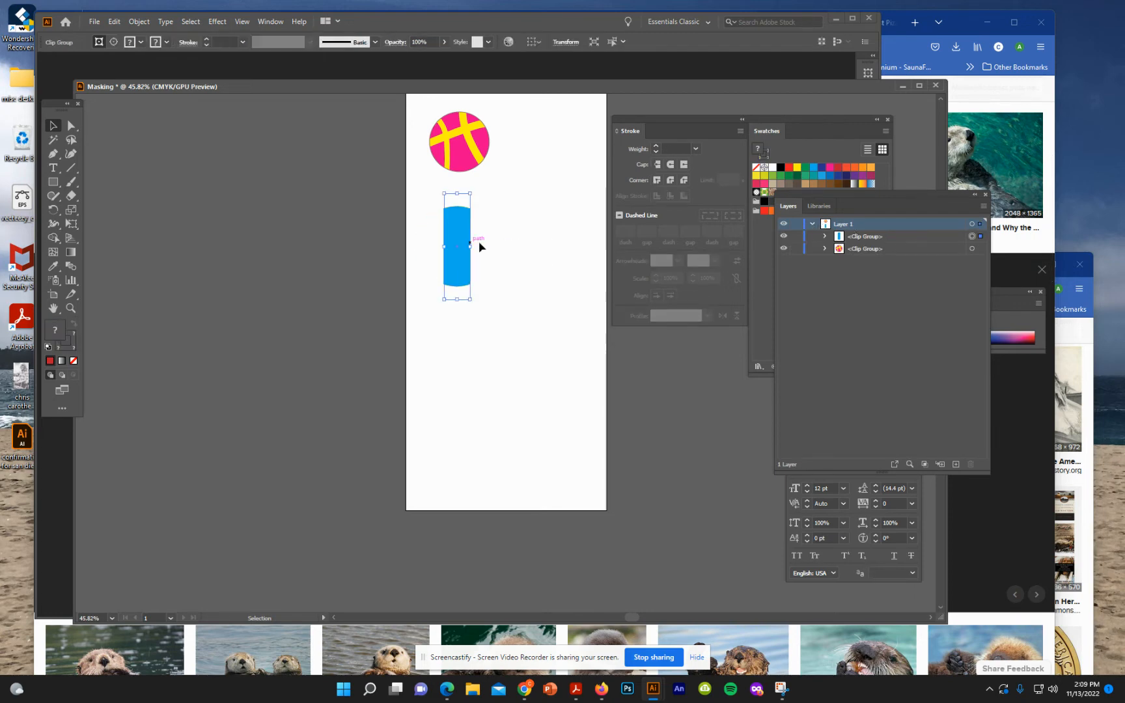
left_click(824, 236)
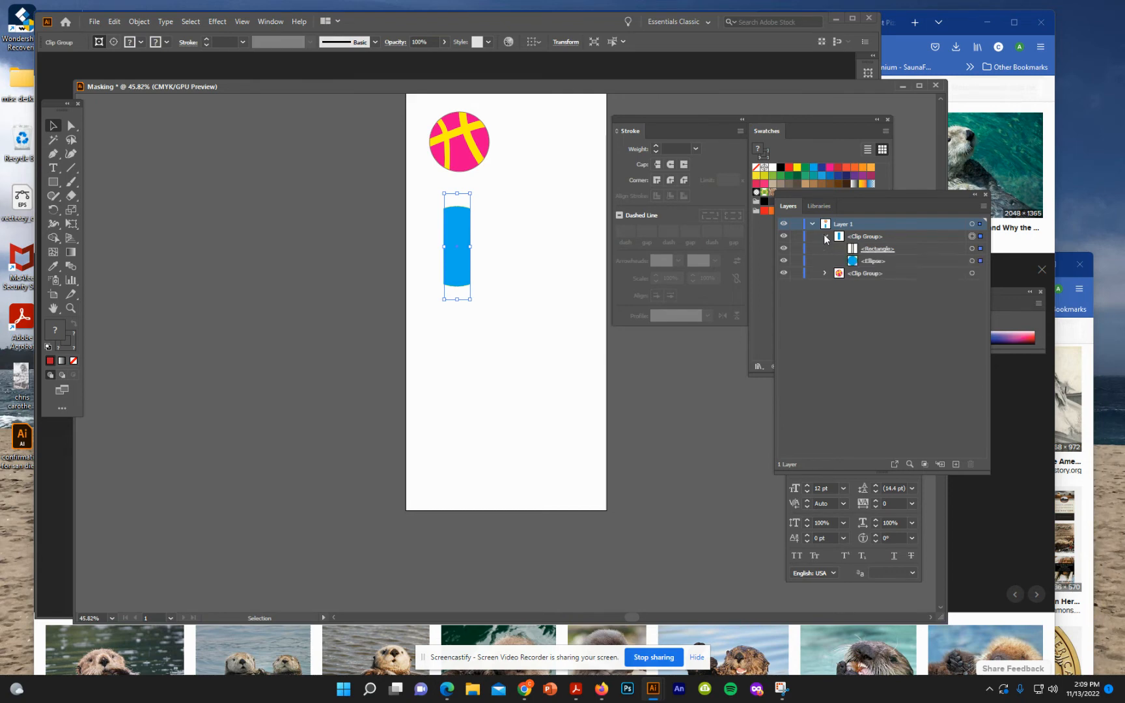
- Nudge the clipped blue shape slightly right, make it a little wider and shorter, and collapse its clip group in the layer list
left_click(881, 253)
mouse_move(452, 251)
left_mouse_down()
mouse_move(477, 251)
mouse_move(456, 246)
left_mouse_up()
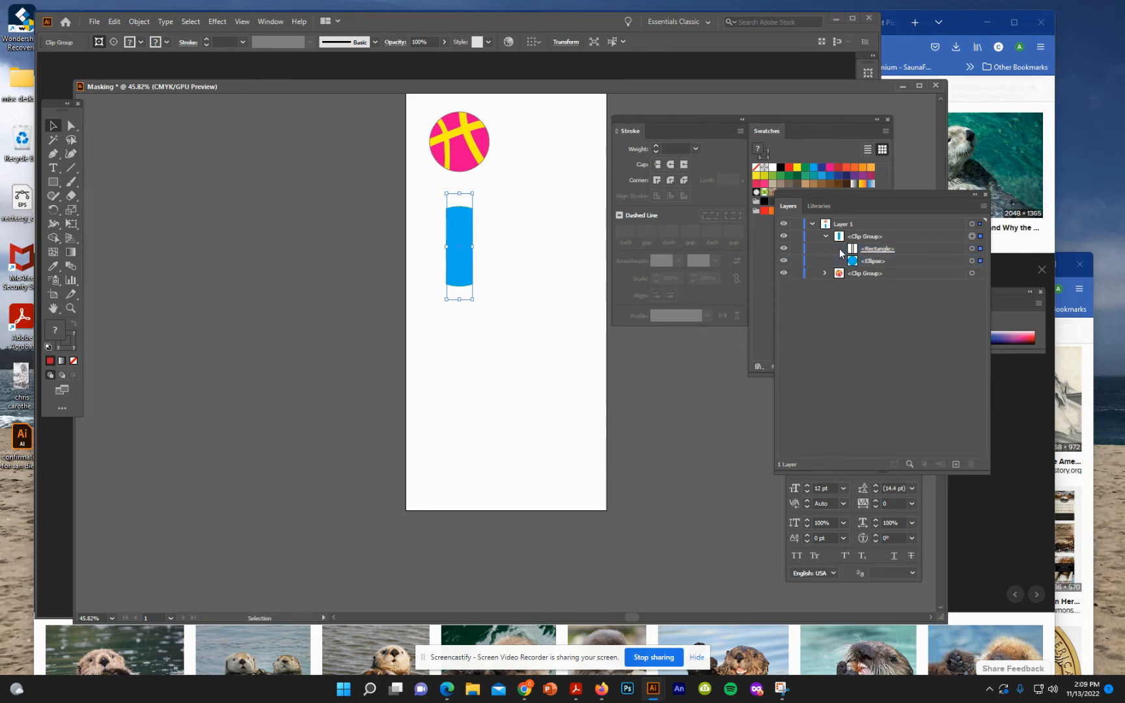
left_click(860, 250)
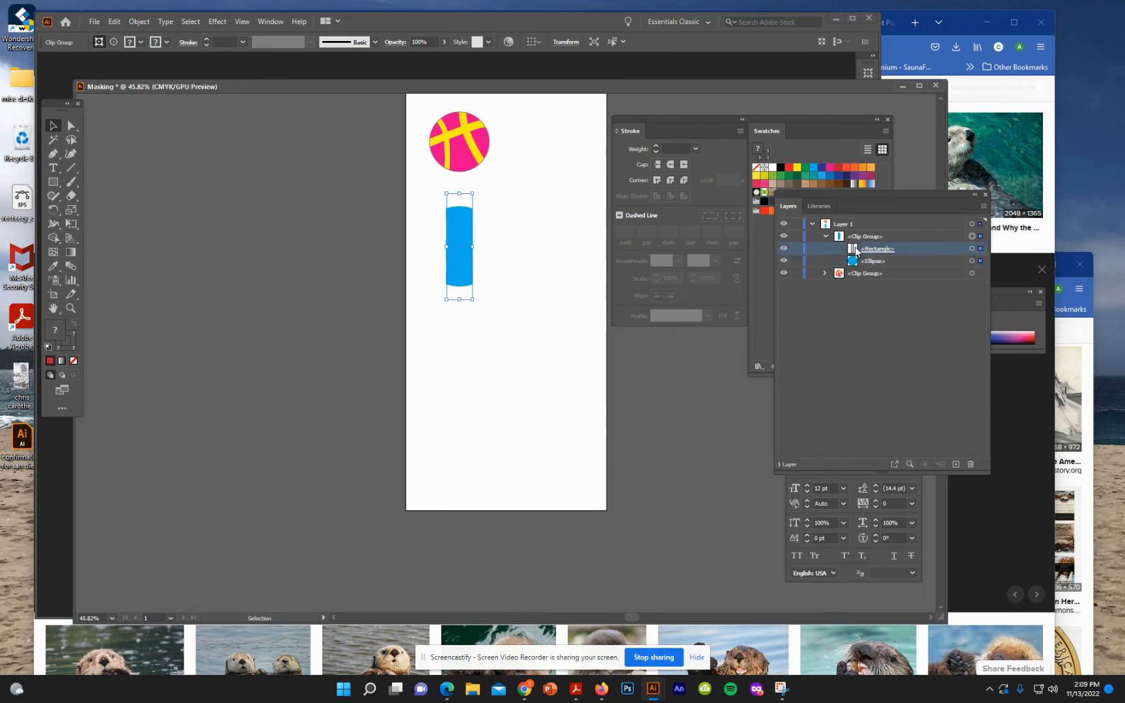
double_click(856, 250)
left_click(585, 382)
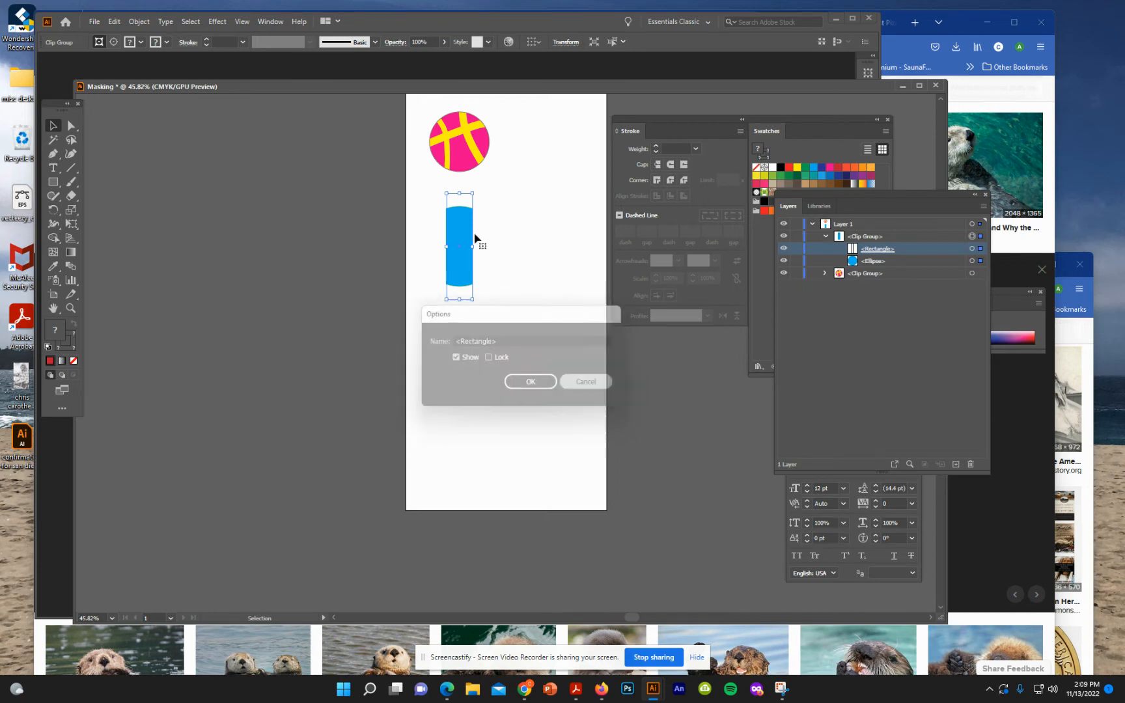
mouse_move(473, 193)
left_mouse_down()
mouse_move(504, 213)
mouse_move(482, 206)
left_mouse_up()
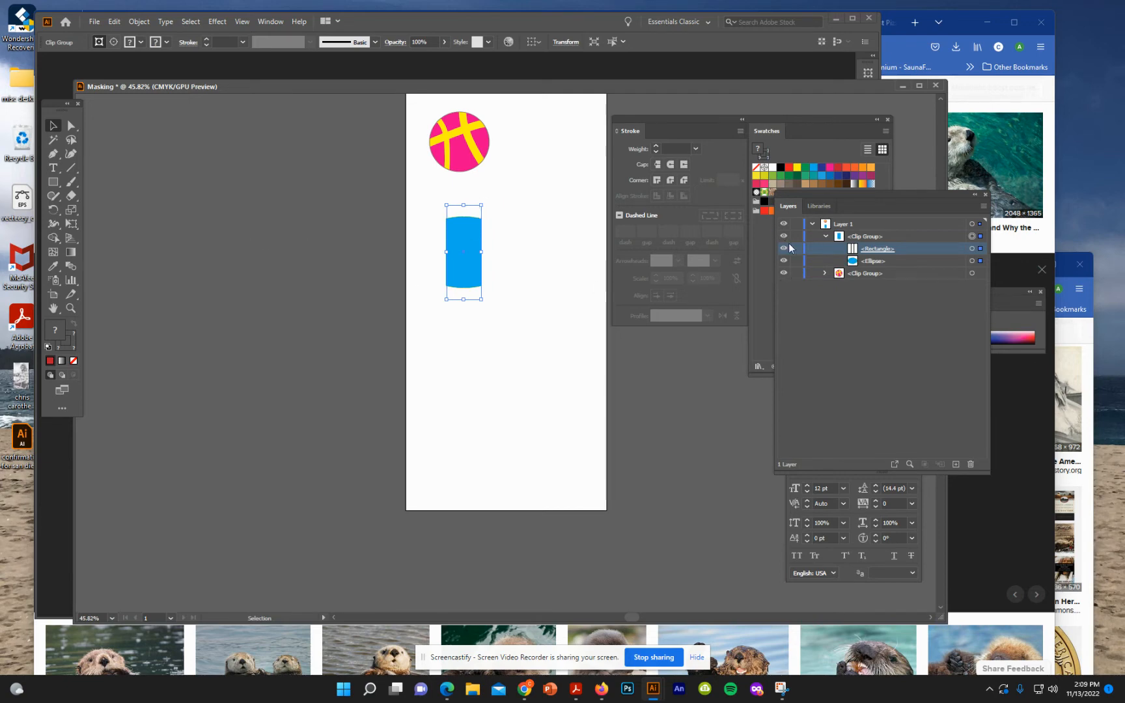
left_click(825, 236)
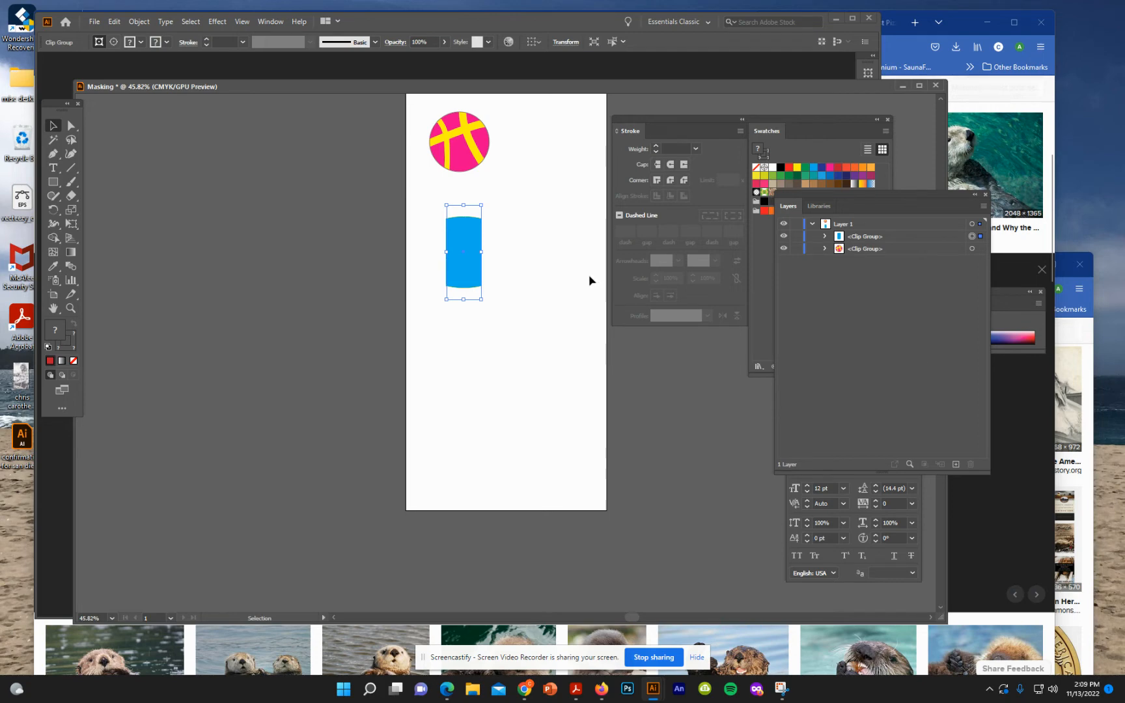
left_click(455, 364)
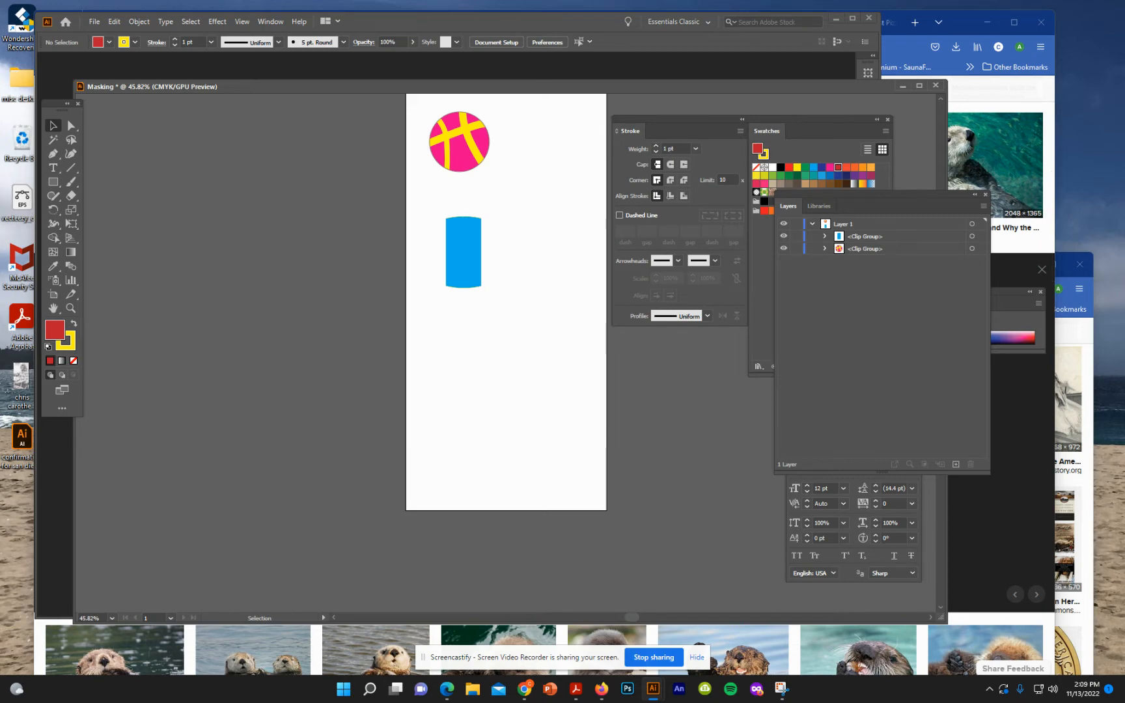
- Draw a red circle about 5.7 in across below the clipped blue shape, scale it down, and place it directly beneath that shape
left_click(53, 183)
left_click(54, 185)
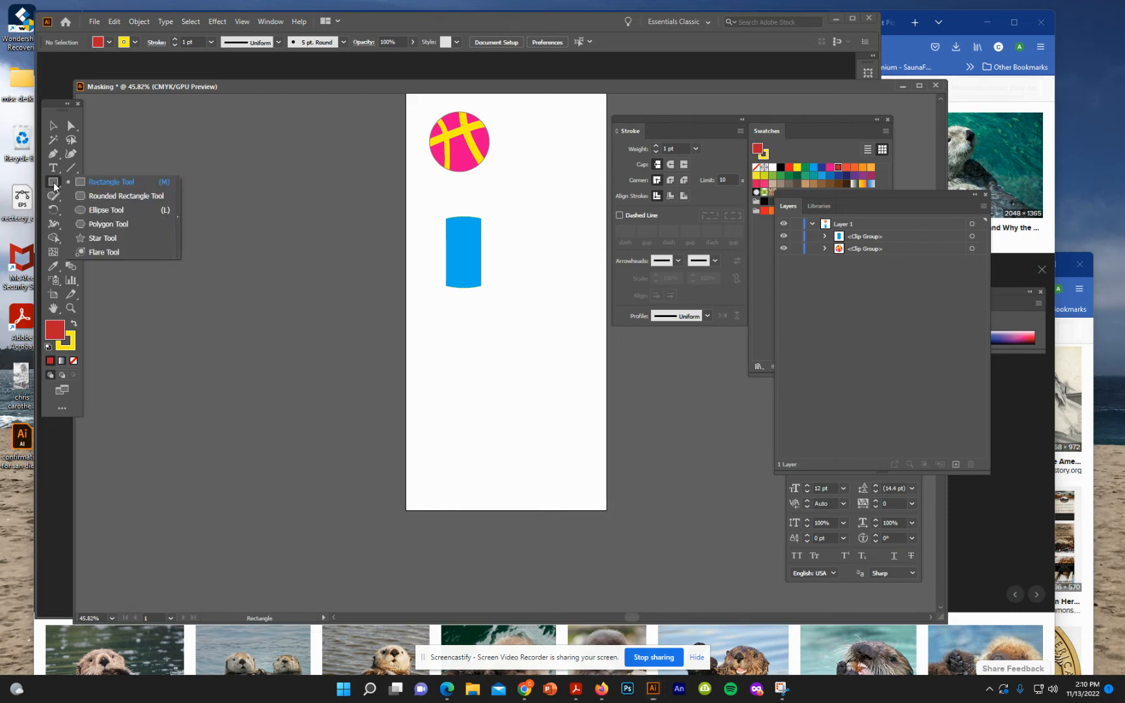
left_click(106, 211)
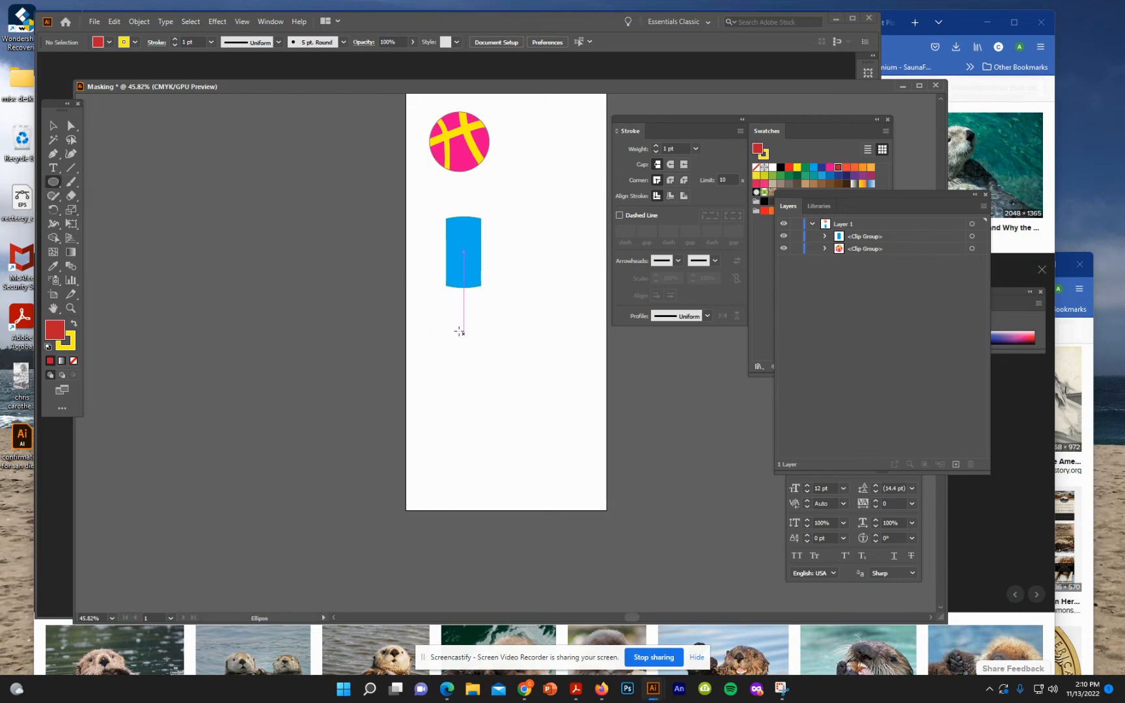
left_click_drag(442, 331, 547, 465)
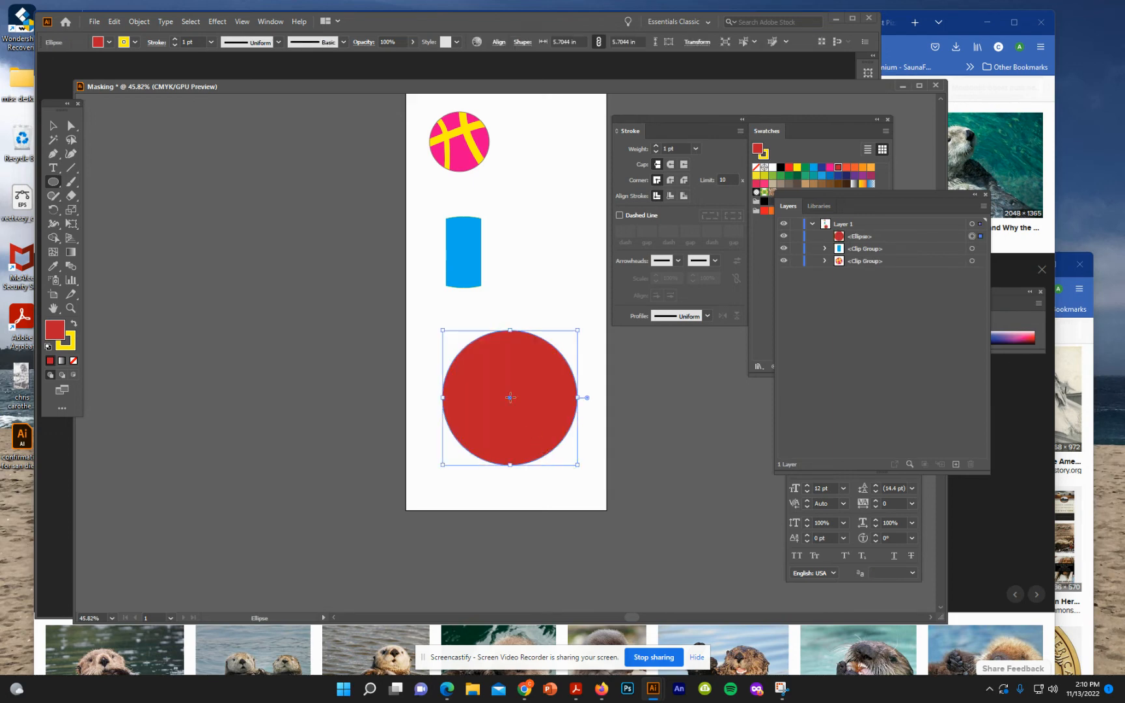
left_click(52, 125)
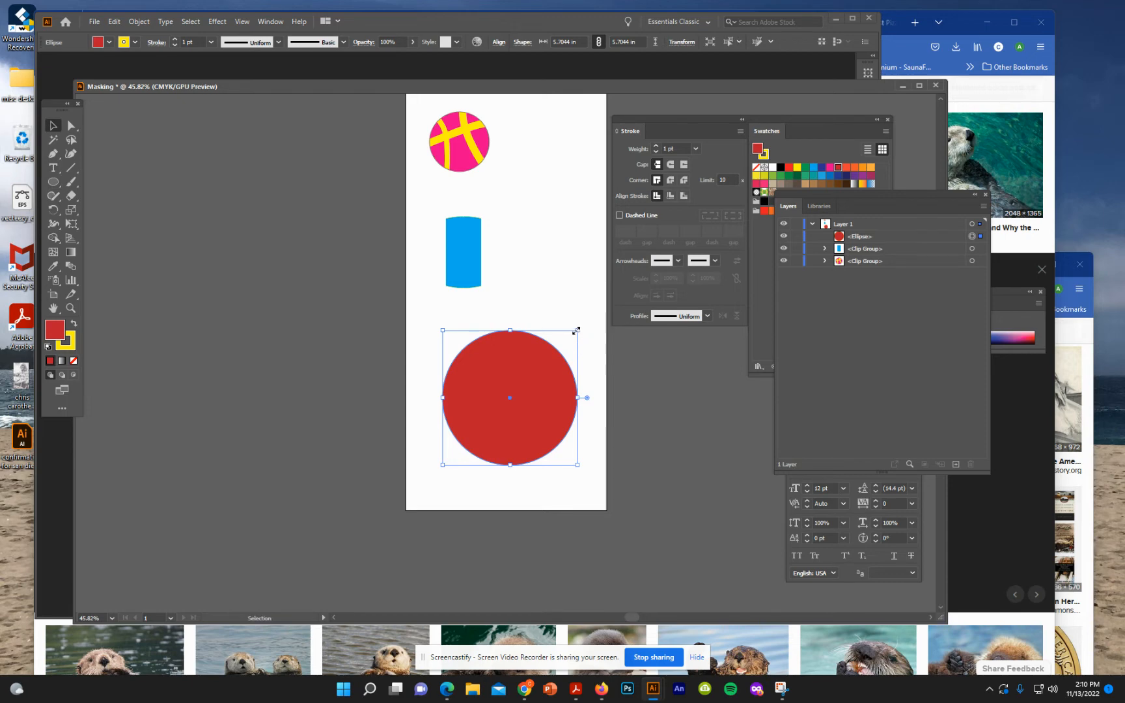
left_click_drag(577, 330, 478, 346)
left_click(550, 410)
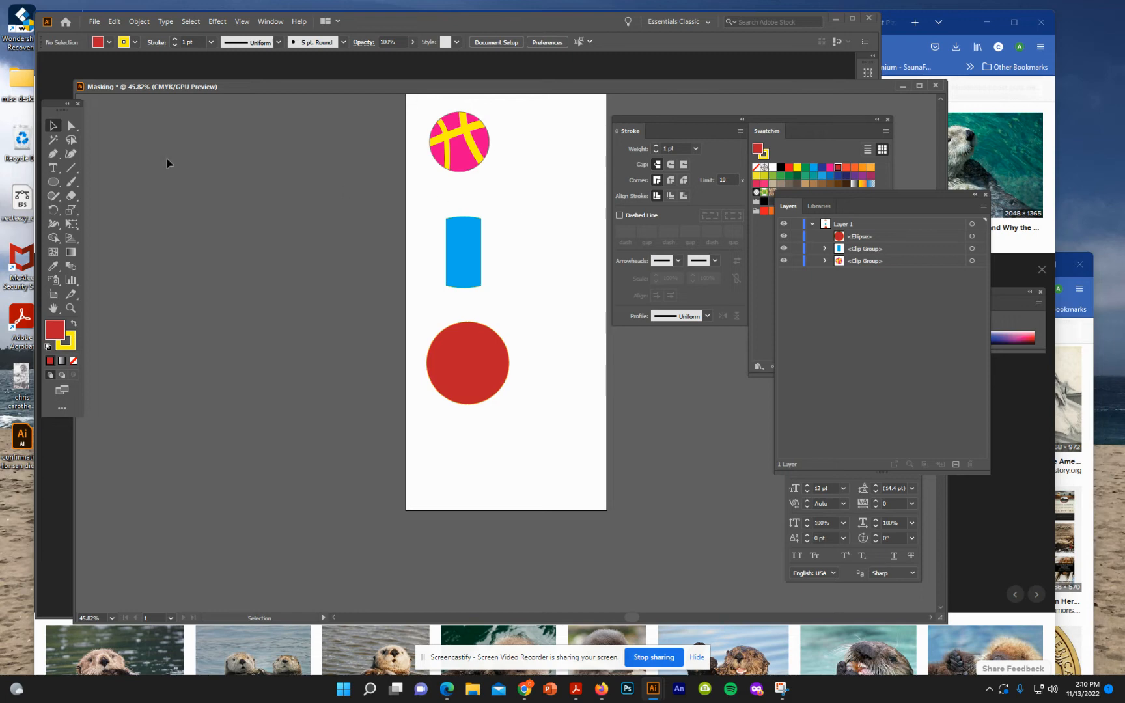
- Draw a tall, narrow rectangle just right of the red circle, slightly taller than the circle, and fill it with blue
left_click_drag(55, 183, 126, 183)
left_click_drag(526, 321, 555, 418)
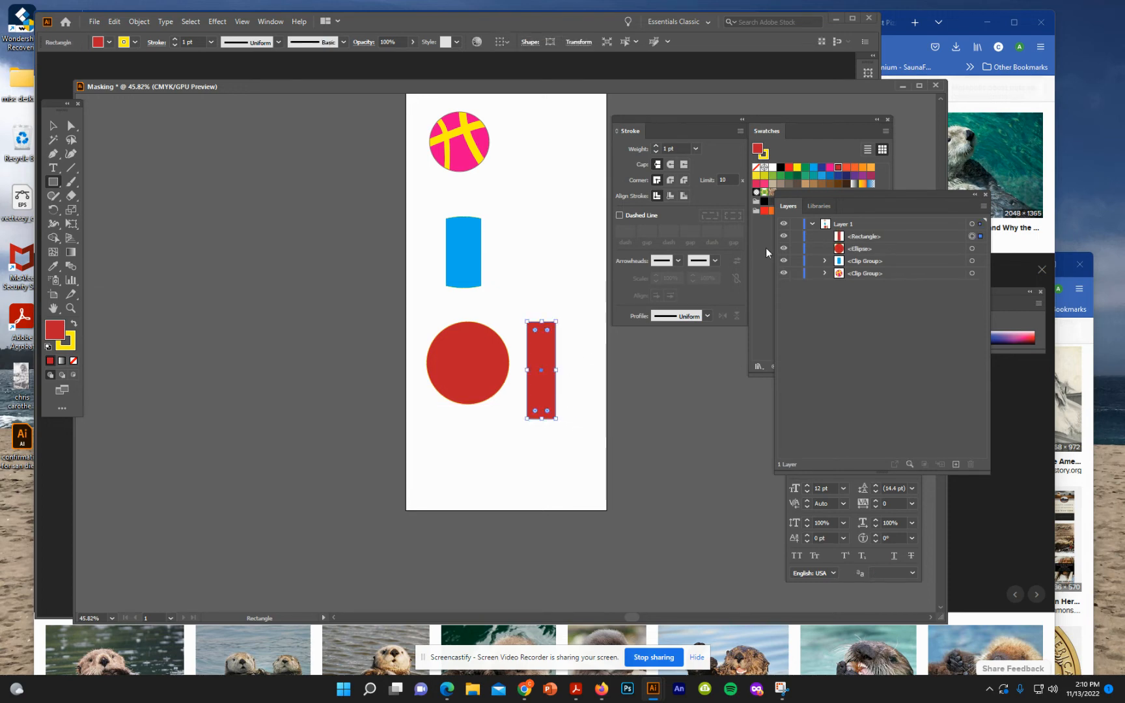
left_click(813, 168)
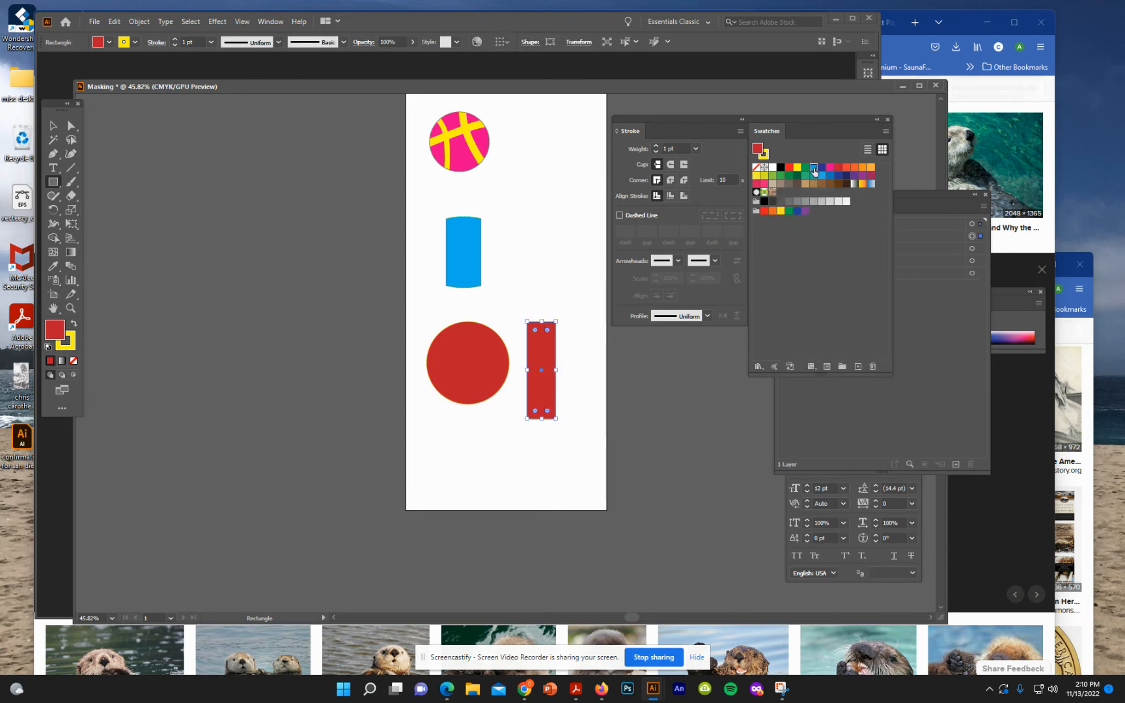
left_click(53, 125)
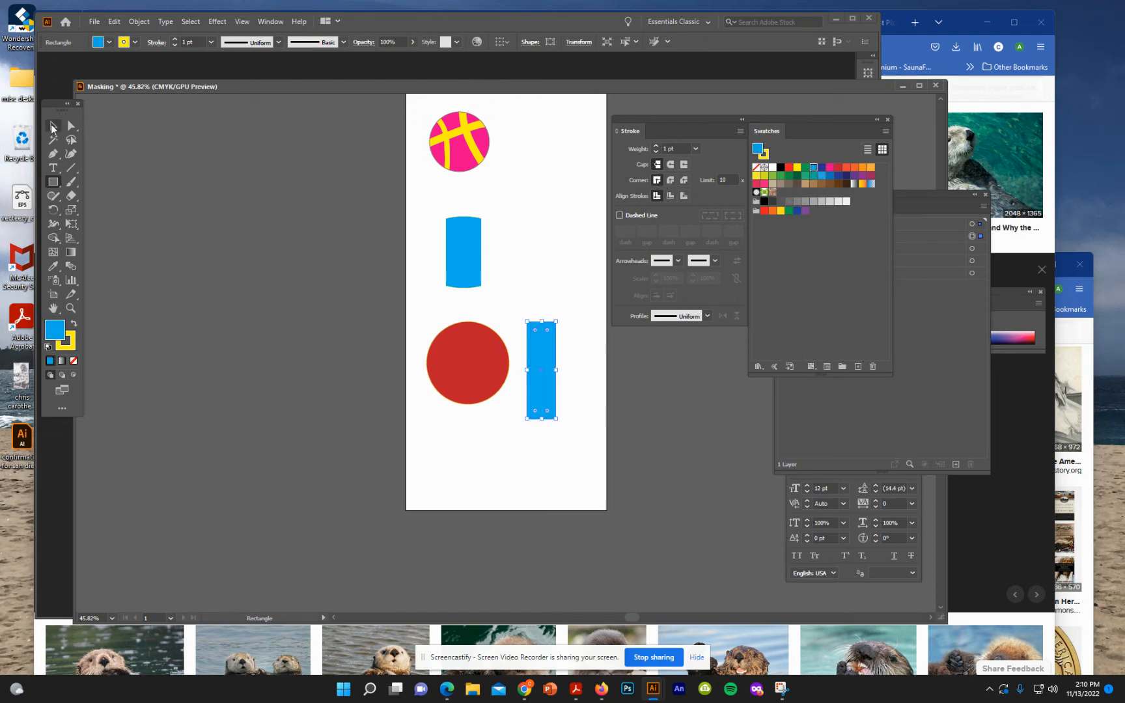
left_click(468, 488)
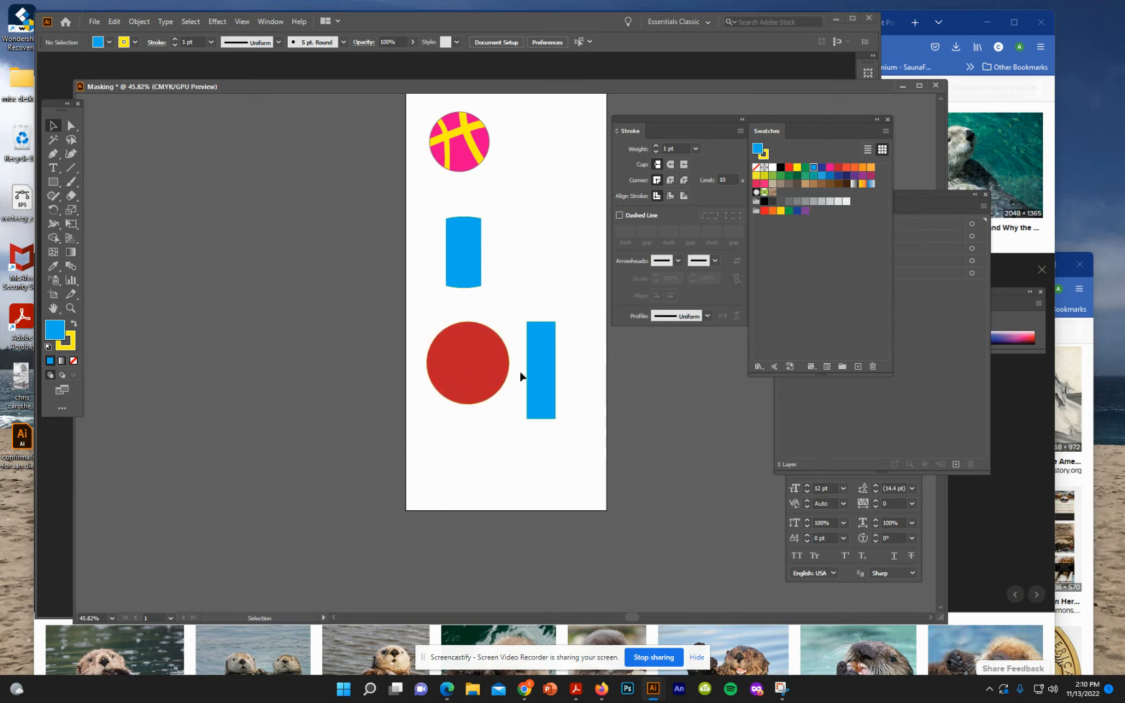
- Duplicate the blue rectangle and place the copy to its right, level with the original
left_click(541, 375)
key("a")
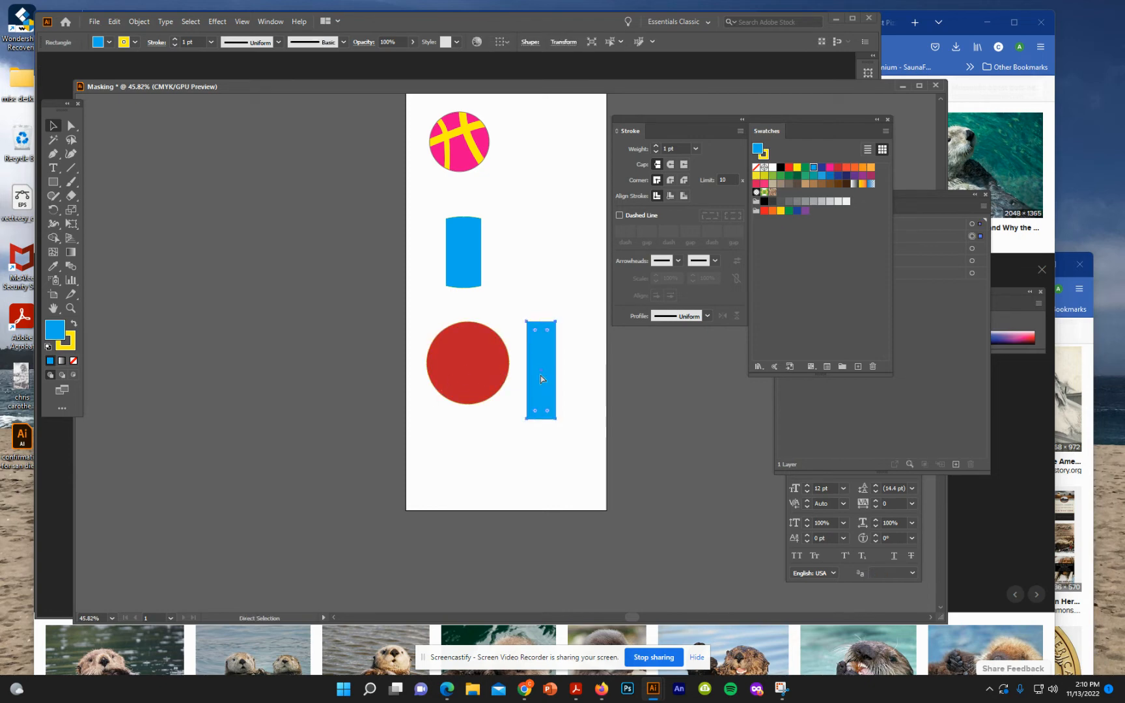
key("ctrl+c")
key("ctrl+v")
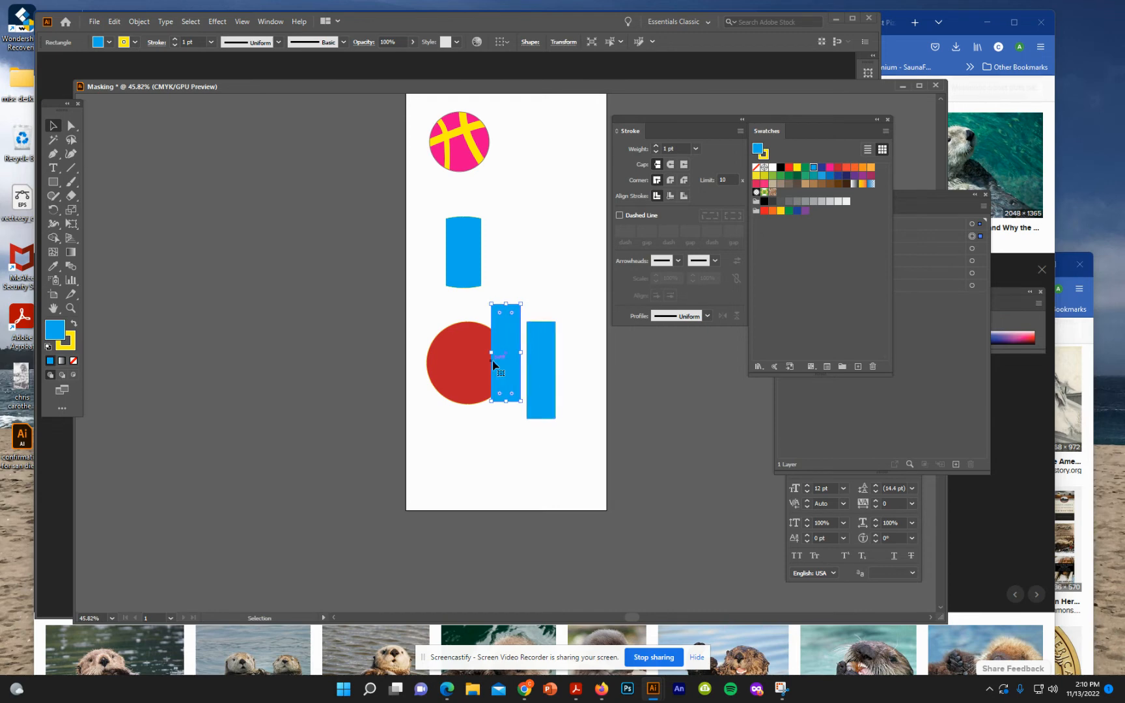
left_click_drag(505, 339, 579, 353)
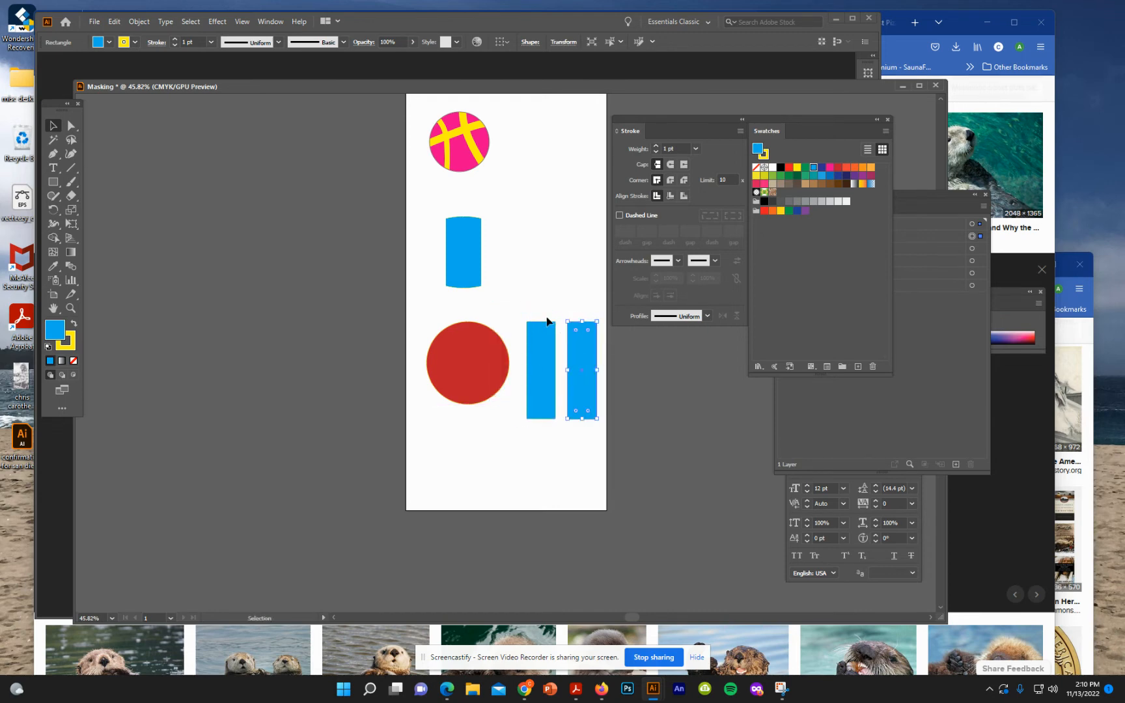
- Display the gradient settings beside the artboard and enlarge the gradient preview
left_click(276, 21)
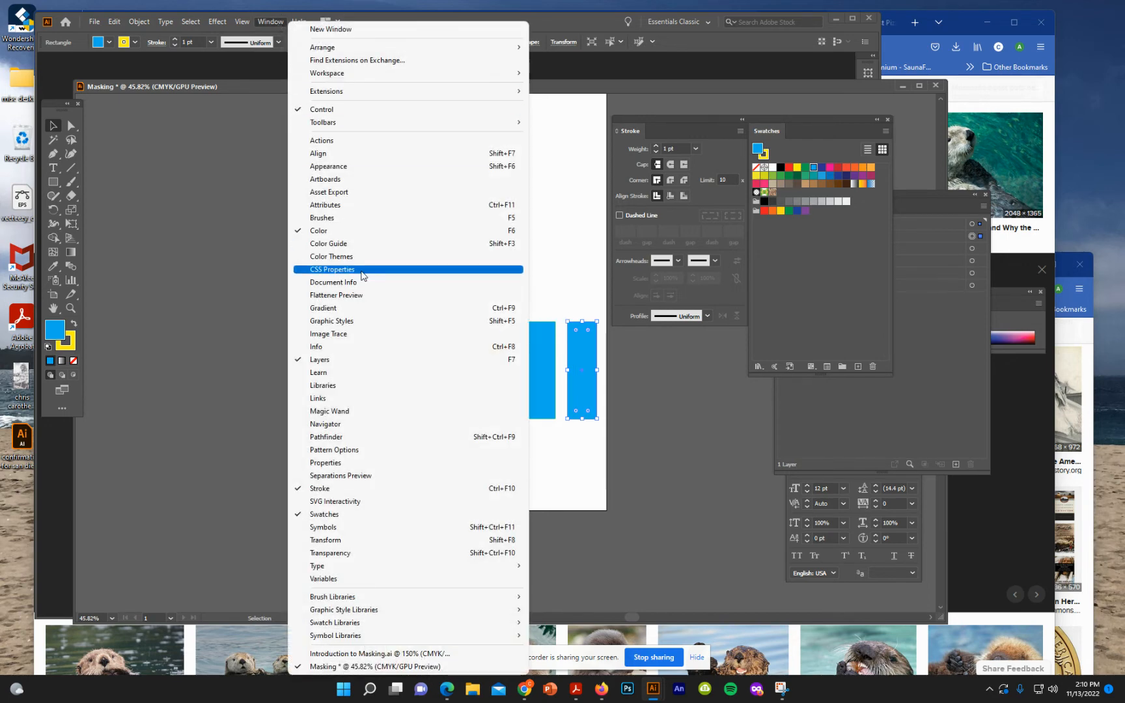
left_click(329, 310)
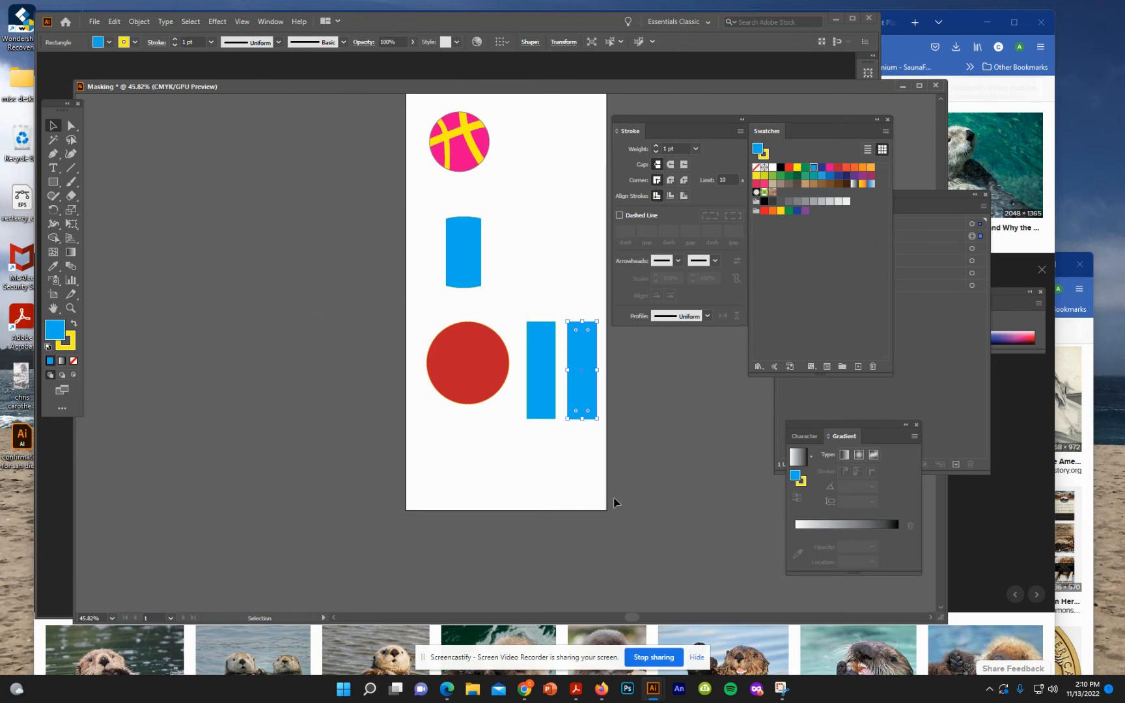
left_click_drag(851, 428, 222, 151)
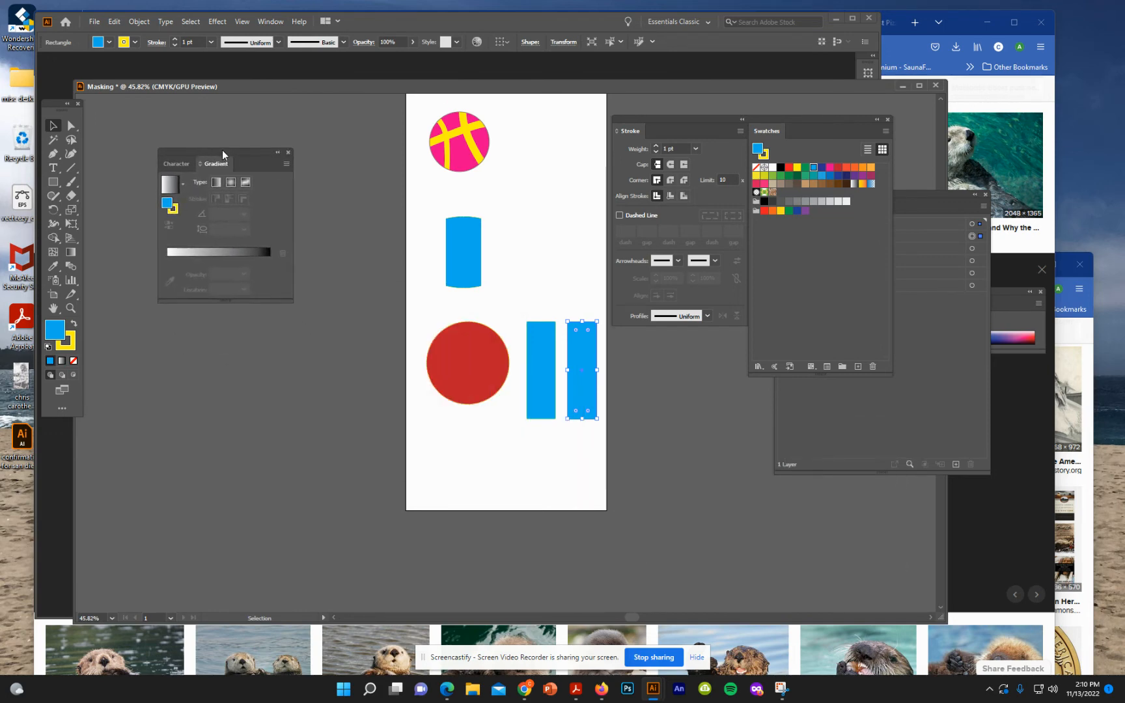
left_click_drag(232, 301, 232, 460)
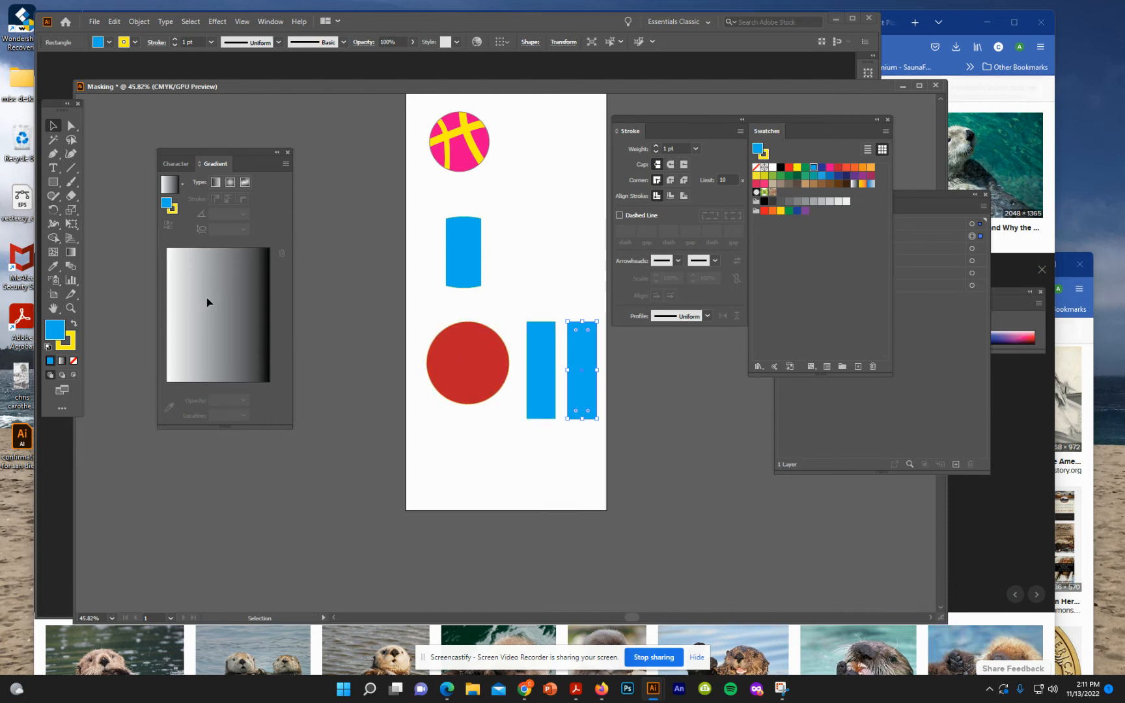
- Remove the stroke from the duplicate blue rectangle and fill it with a white-to-black linear gradient
left_click(68, 345)
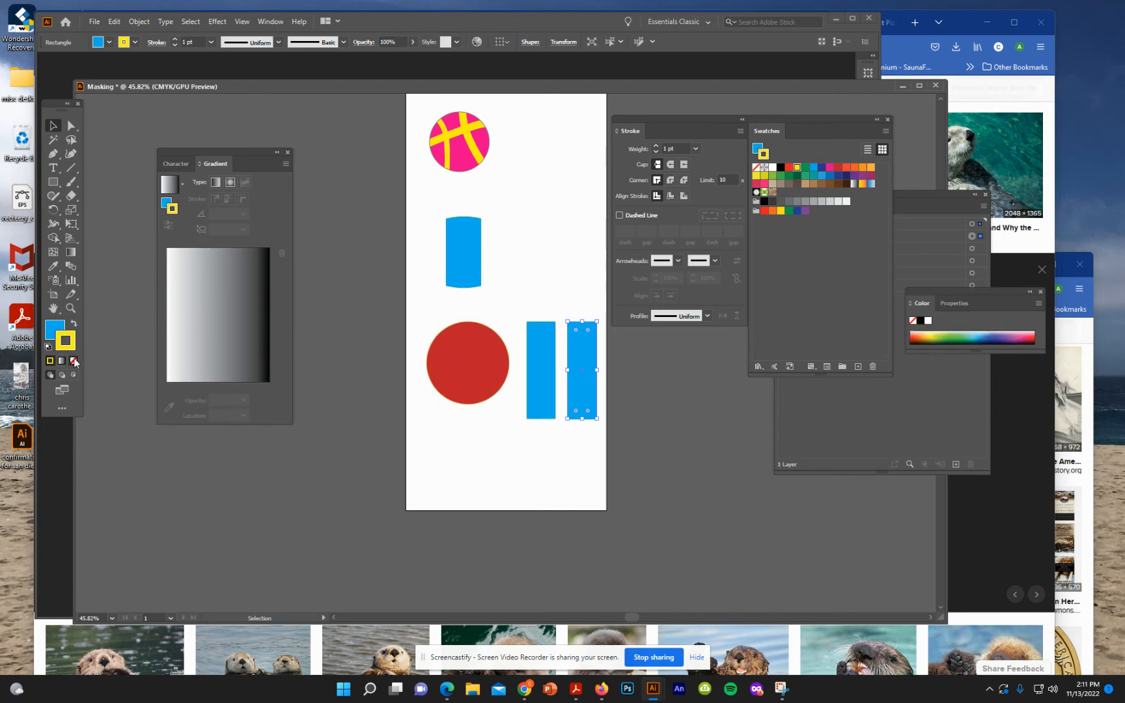
left_click(74, 361)
left_click(57, 327)
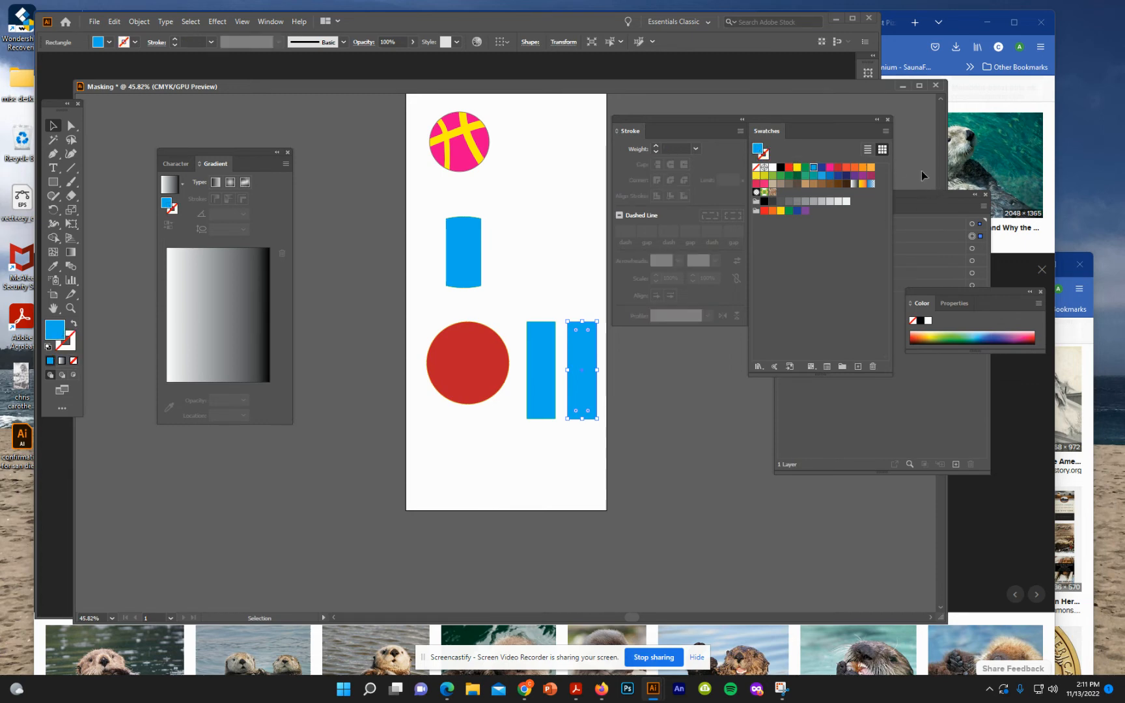
left_click(780, 168)
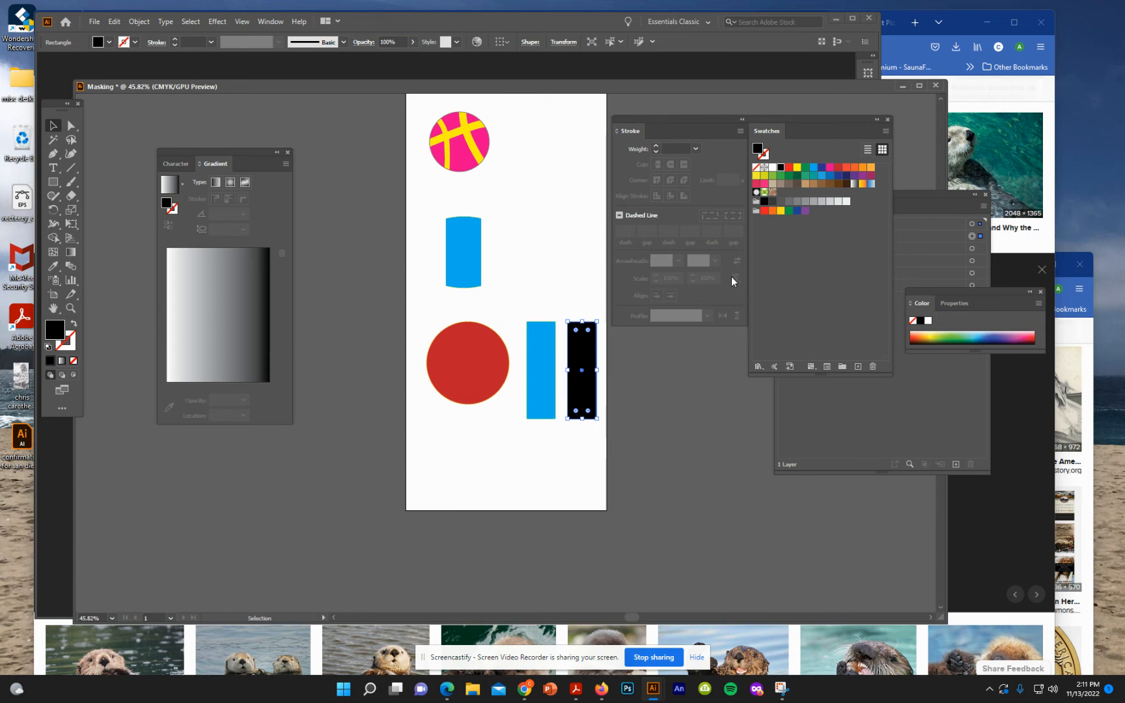
left_click(220, 299)
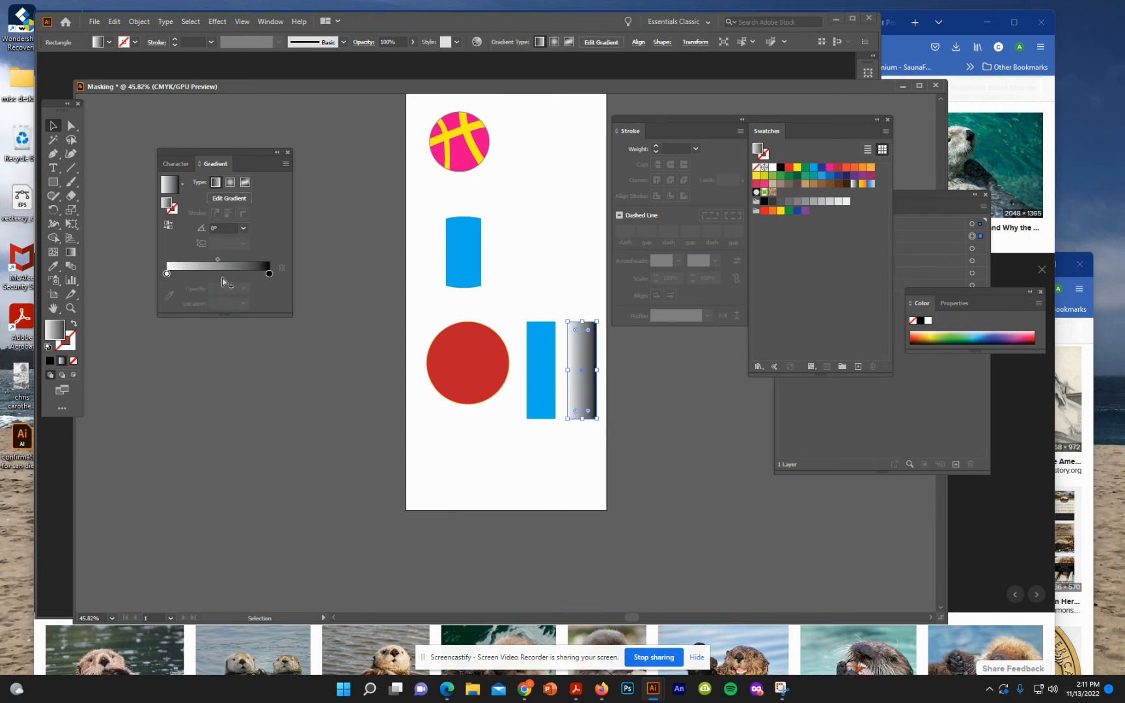
- Set the rectangle's gradient angle to 90°, move the white stop to about 57%, and add a black stop at about 2.5%
left_click(245, 227)
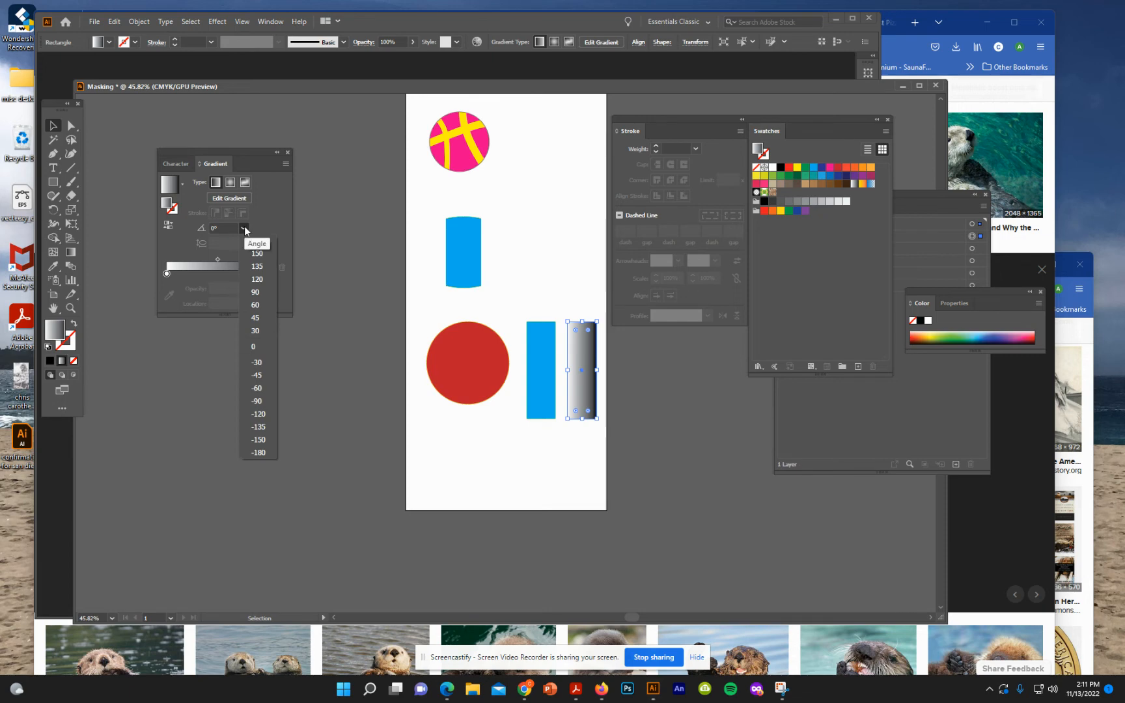
left_click(253, 290)
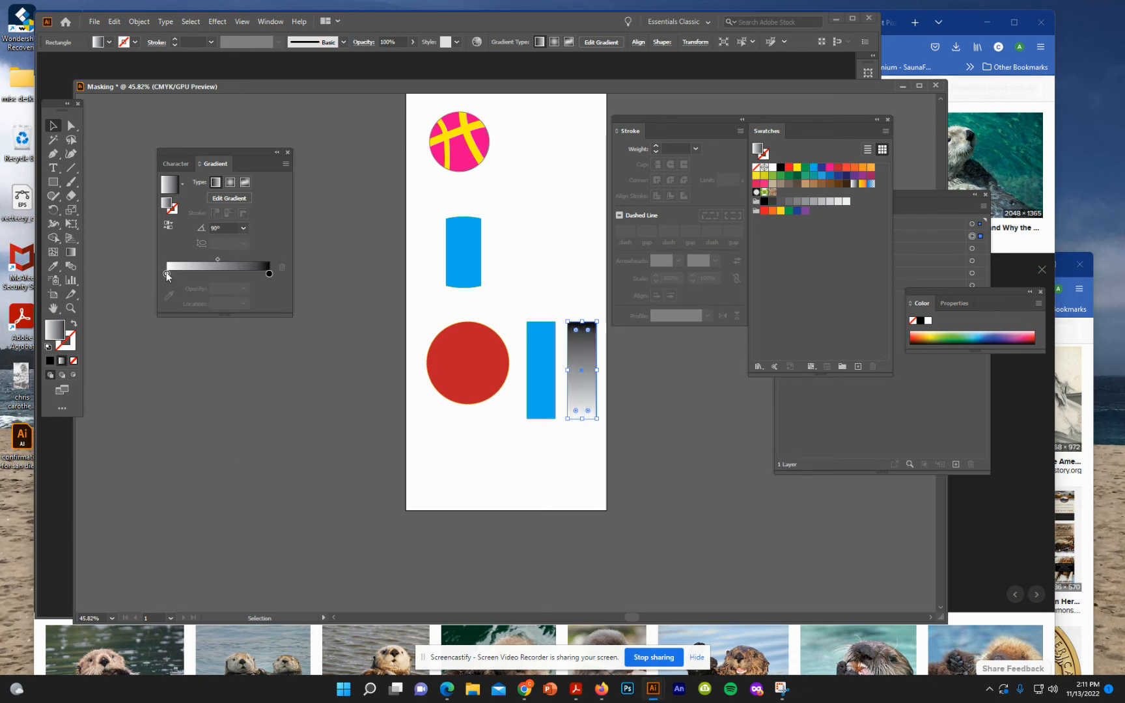
left_click_drag(167, 274, 225, 274)
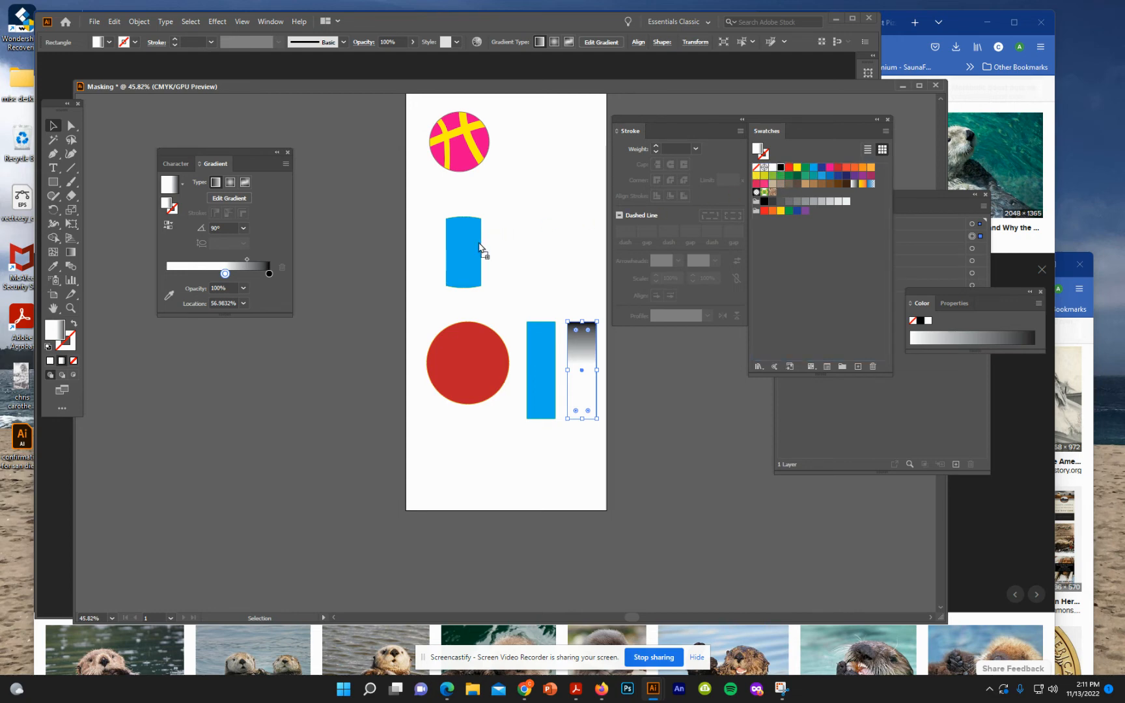
left_click(169, 267)
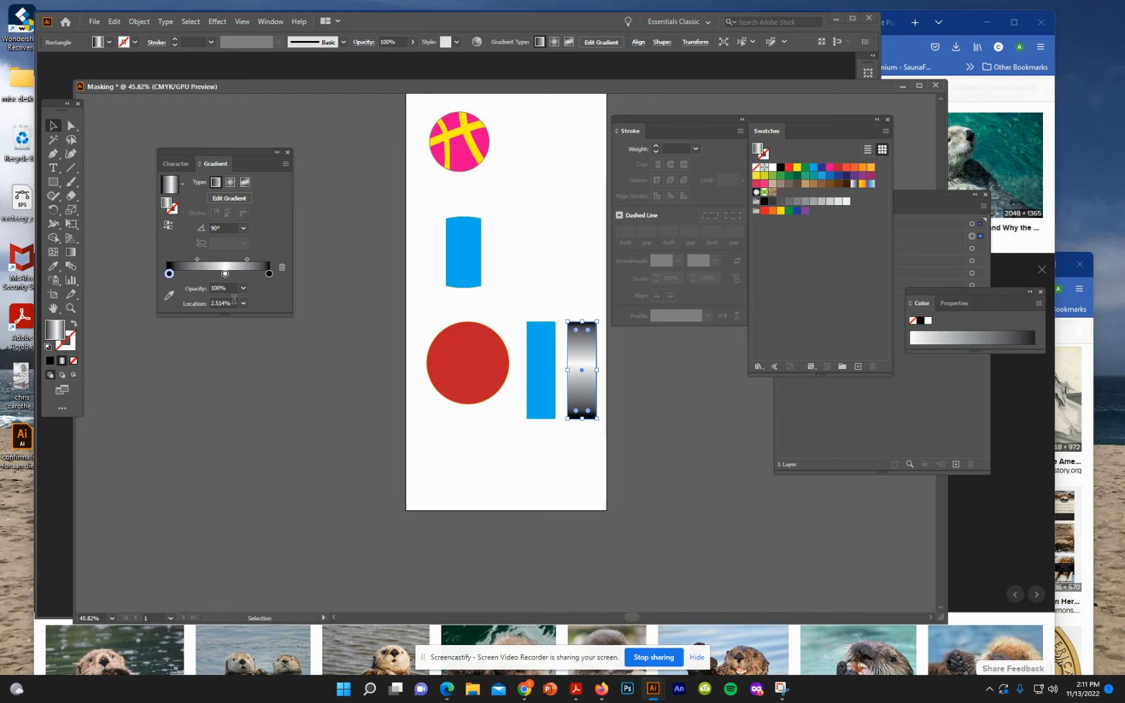
left_click(549, 480)
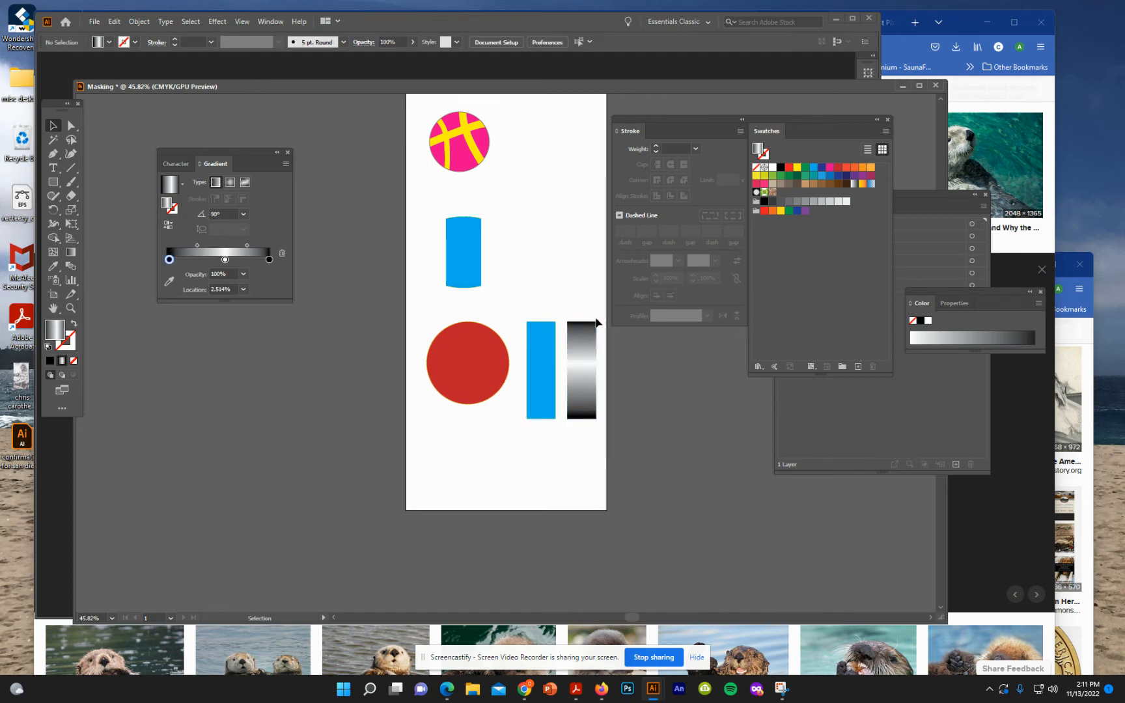
- Stack the gradient rectangle exactly over the blue one and make an opacity mask from the two
left_click_drag(584, 358, 546, 357)
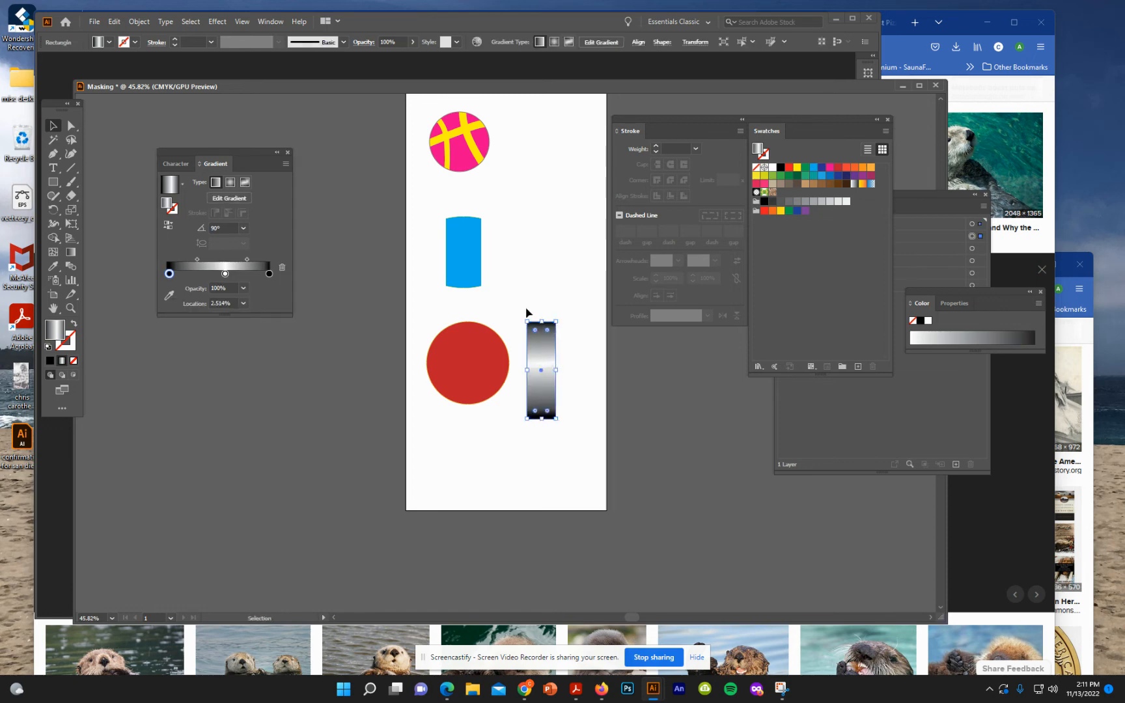
left_click(529, 313)
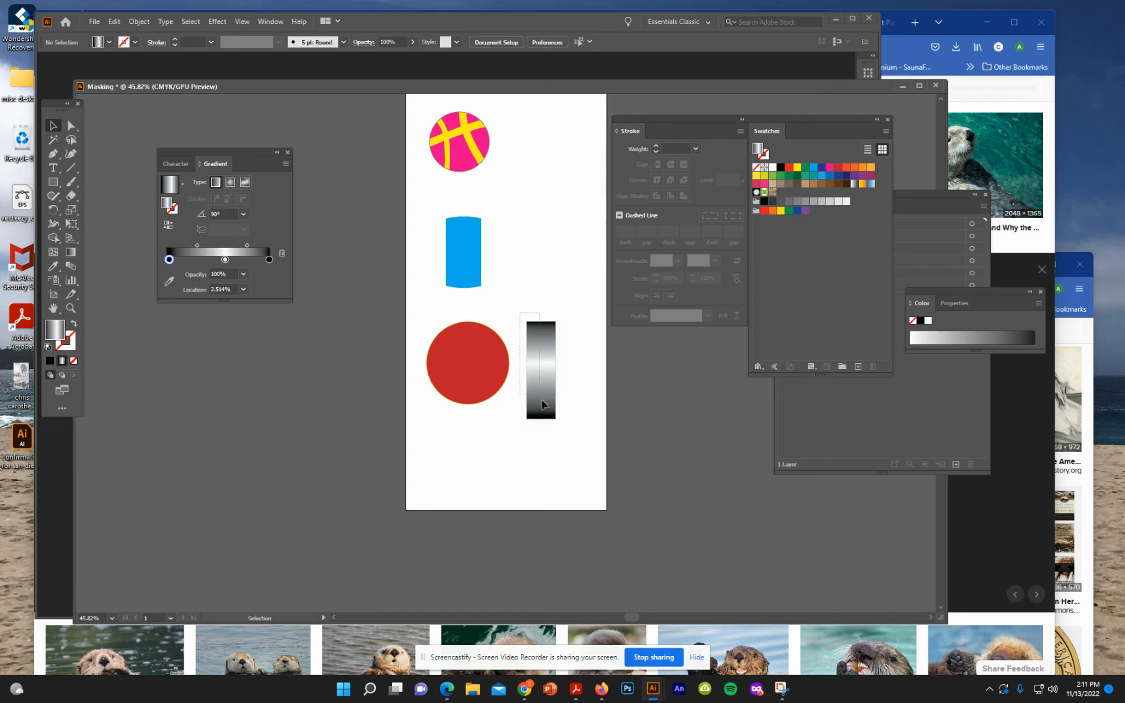
left_click_drag(541, 401, 566, 443)
left_click_drag(518, 305, 592, 430)
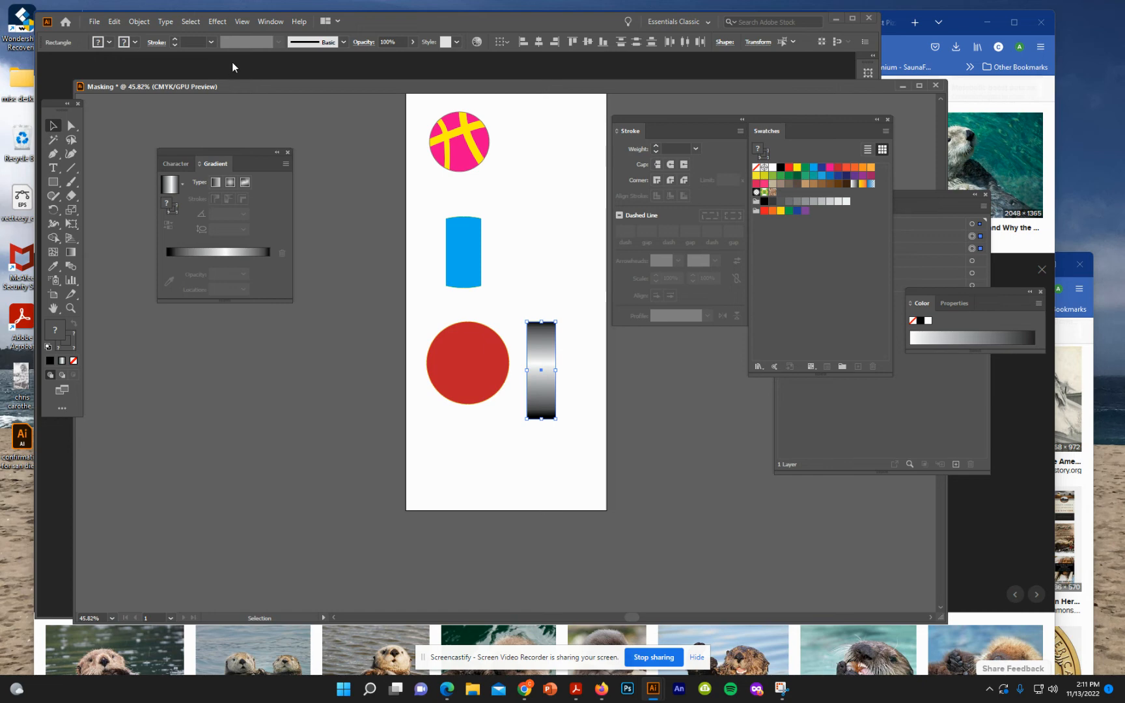
left_click(273, 23)
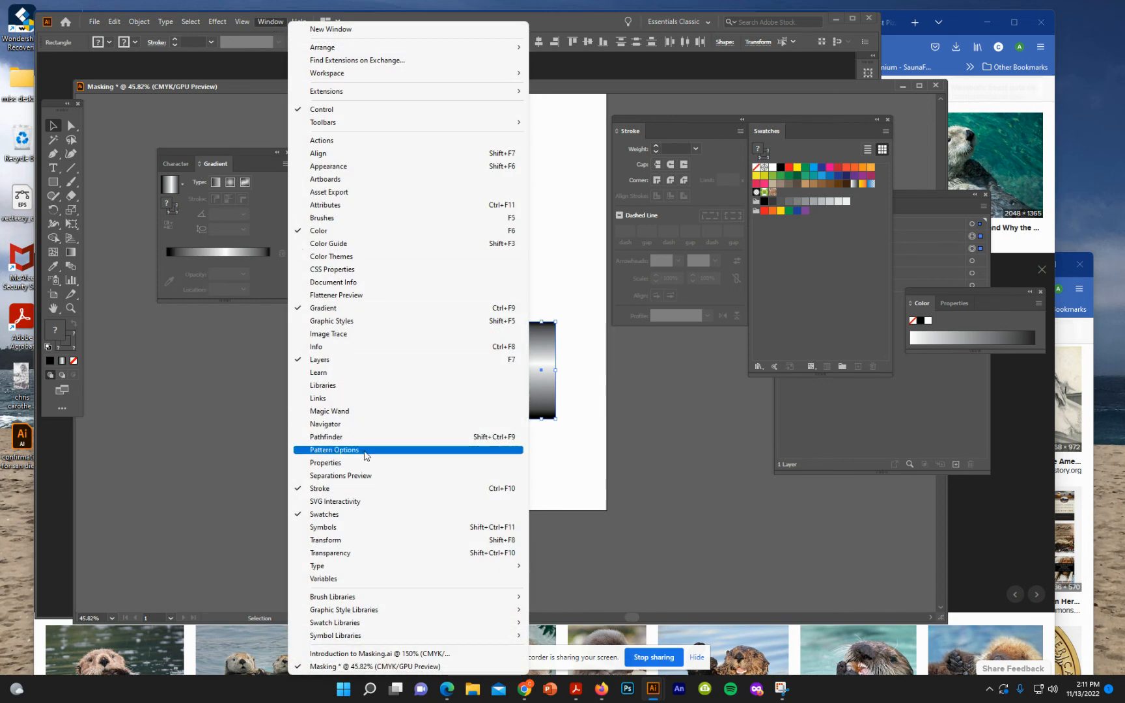
left_click(352, 555)
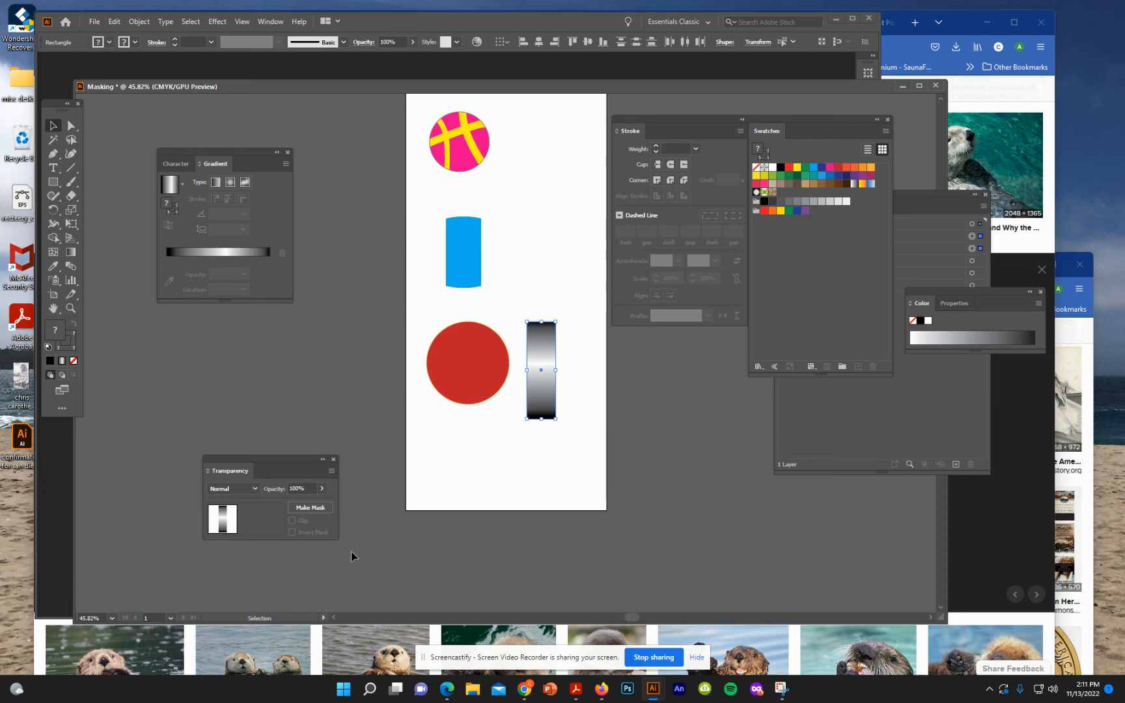
left_click(320, 514)
left_click(540, 484)
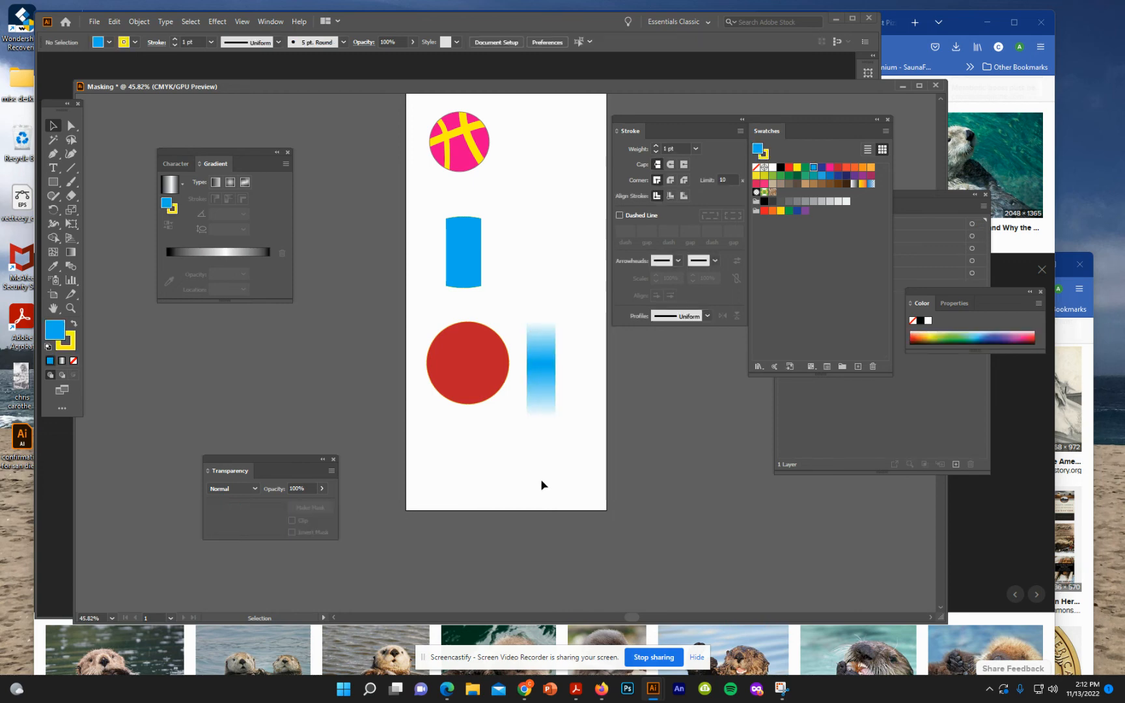
- Move the masked blue rectangle onto the red circle, shorten it to fit inside, and center it there
left_click_drag(546, 382, 468, 403)
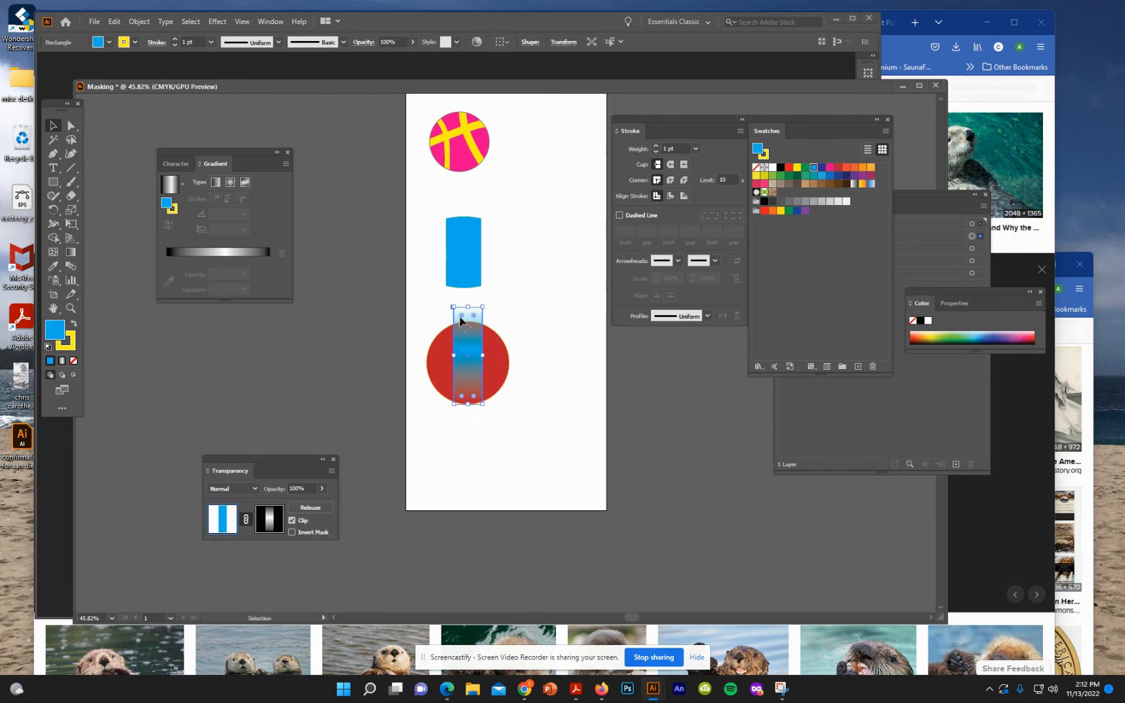
left_click_drag(468, 307, 468, 326)
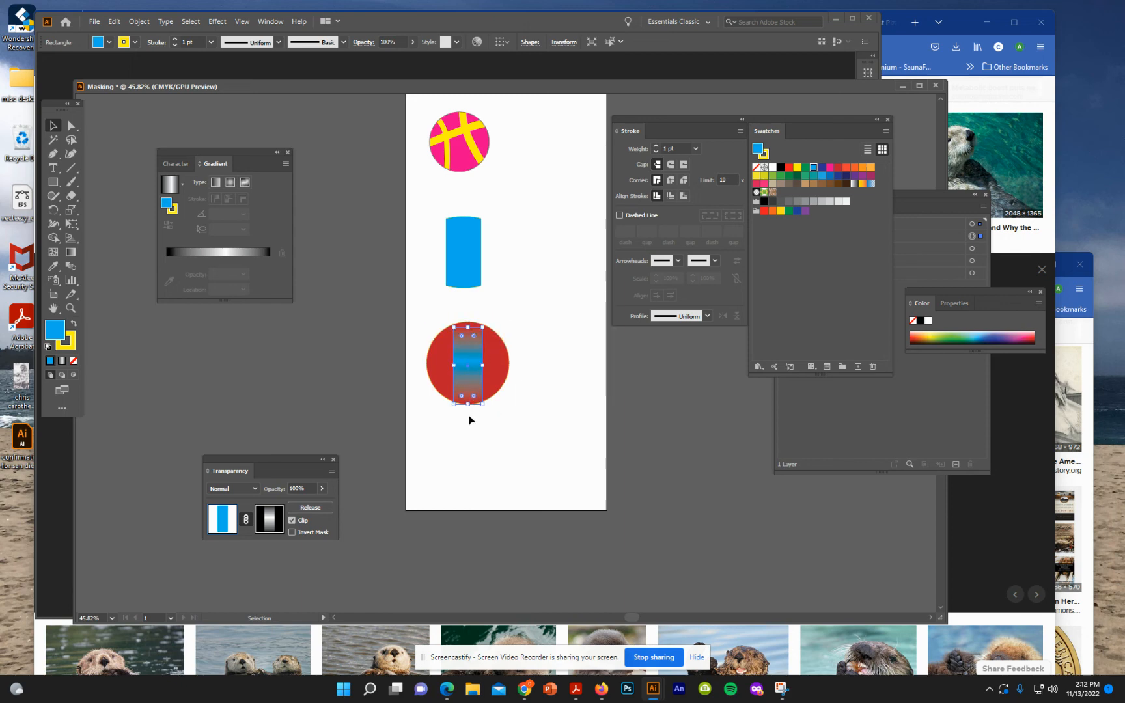
left_click(469, 420)
left_click_drag(466, 372, 467, 374)
left_click(341, 396)
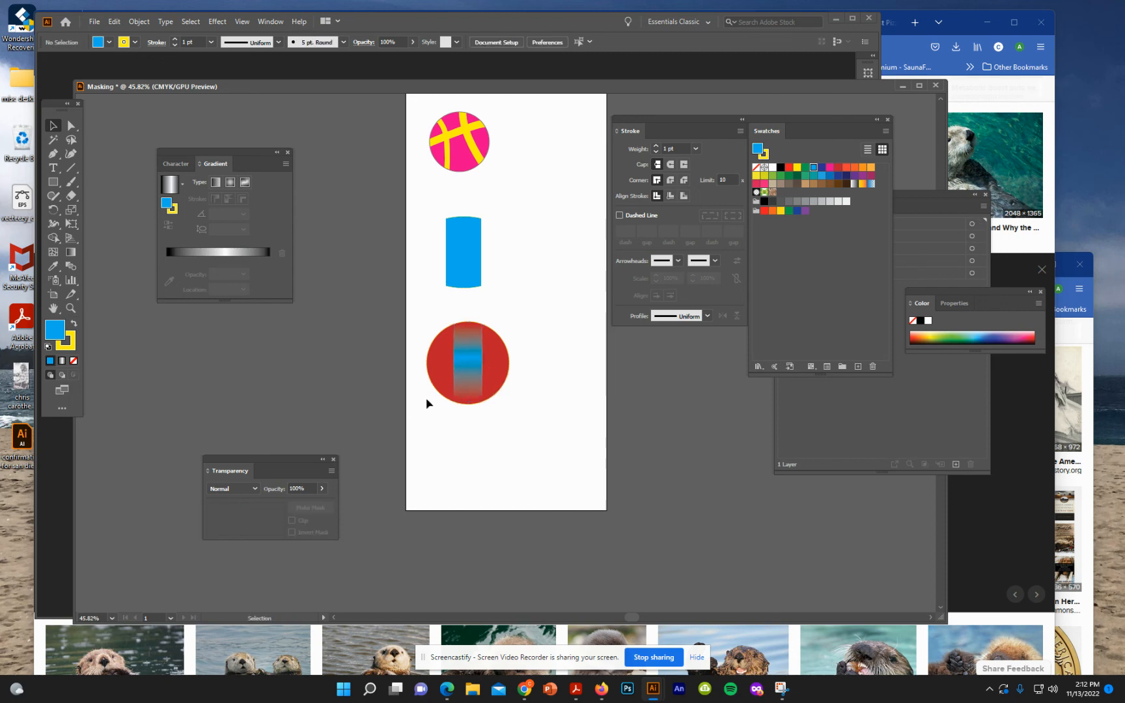
- Fill the masked rectangle with the black-white-black gradient, move its white stop to about 42%, and shift the second midpoint toward the end stop
left_click(469, 362)
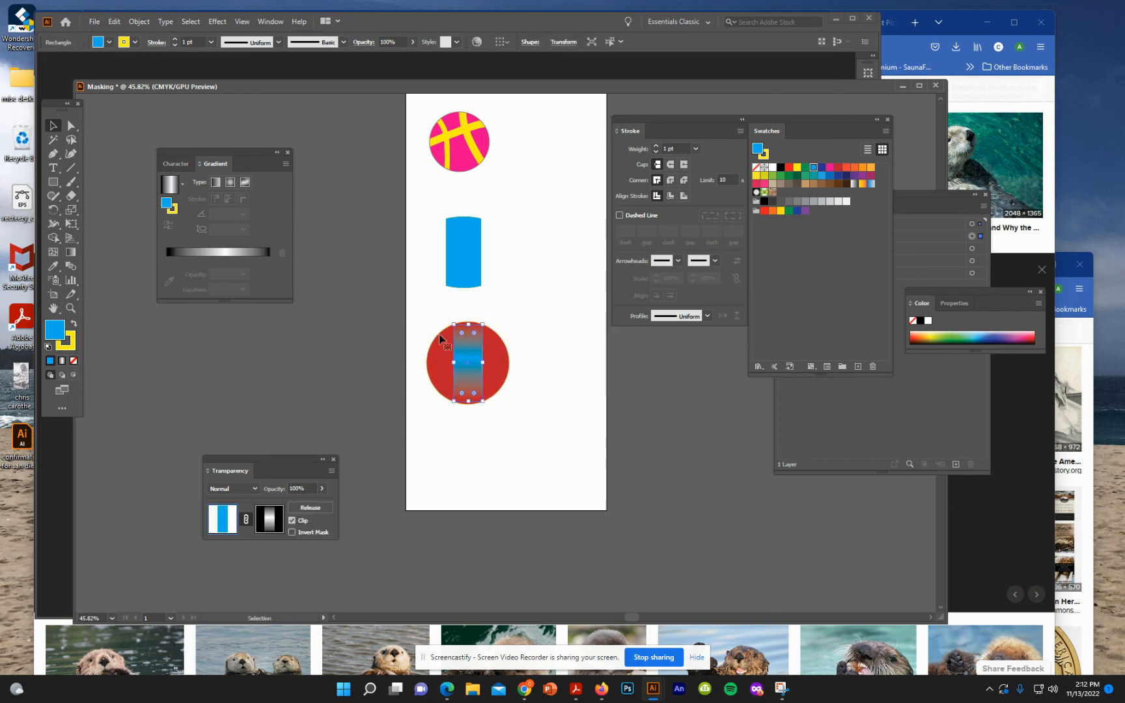
left_click(226, 253)
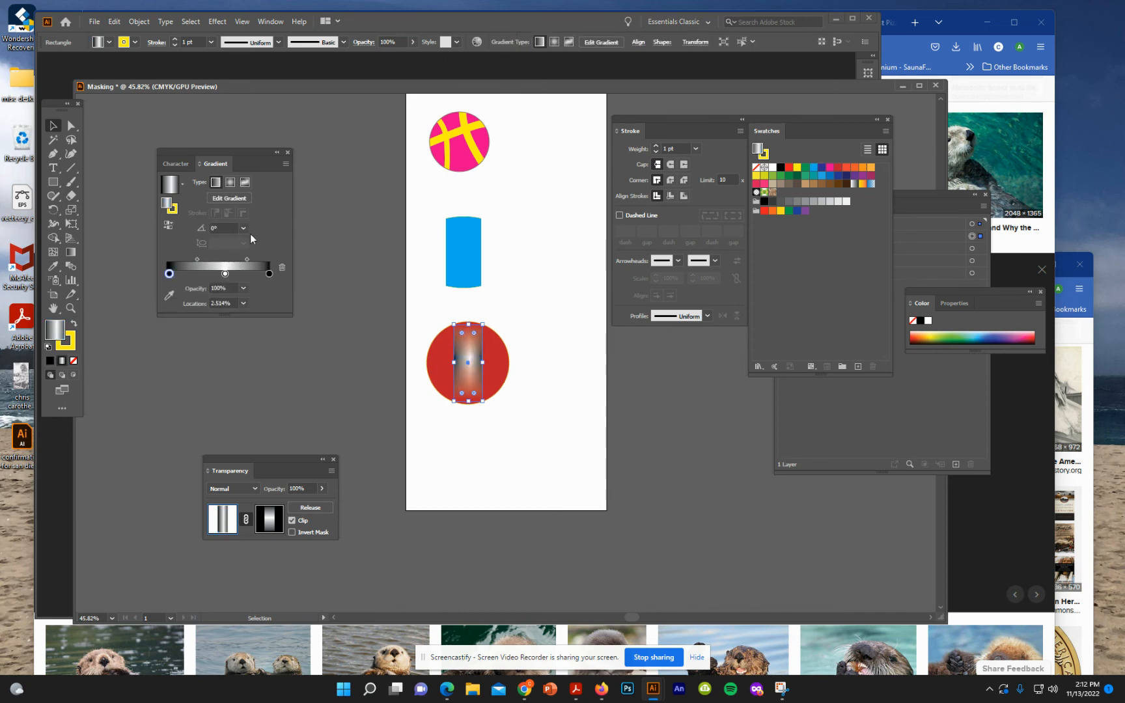
left_click(221, 197)
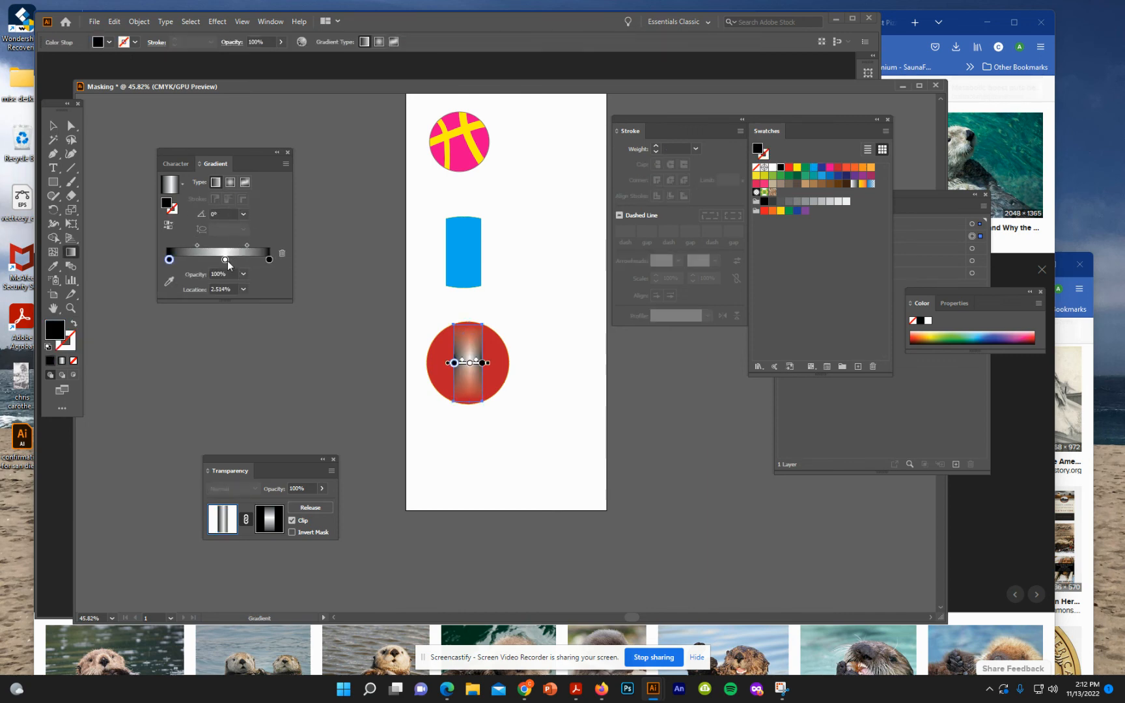
left_click_drag(228, 260, 209, 261)
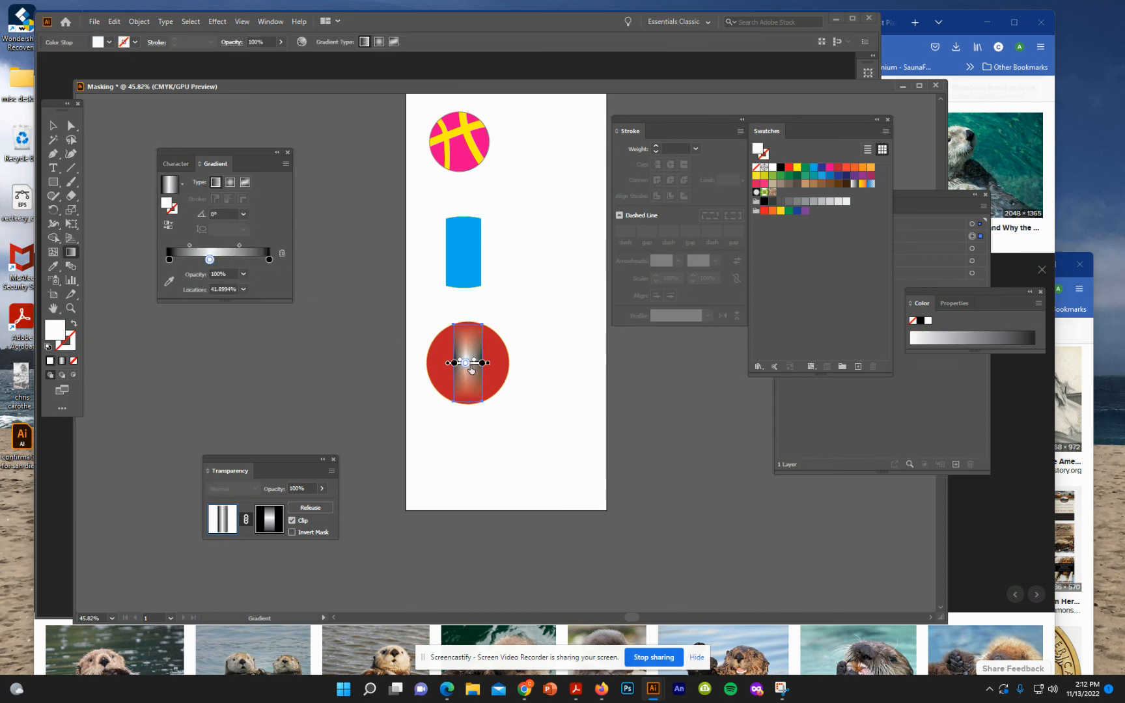
left_click_drag(473, 357, 478, 357)
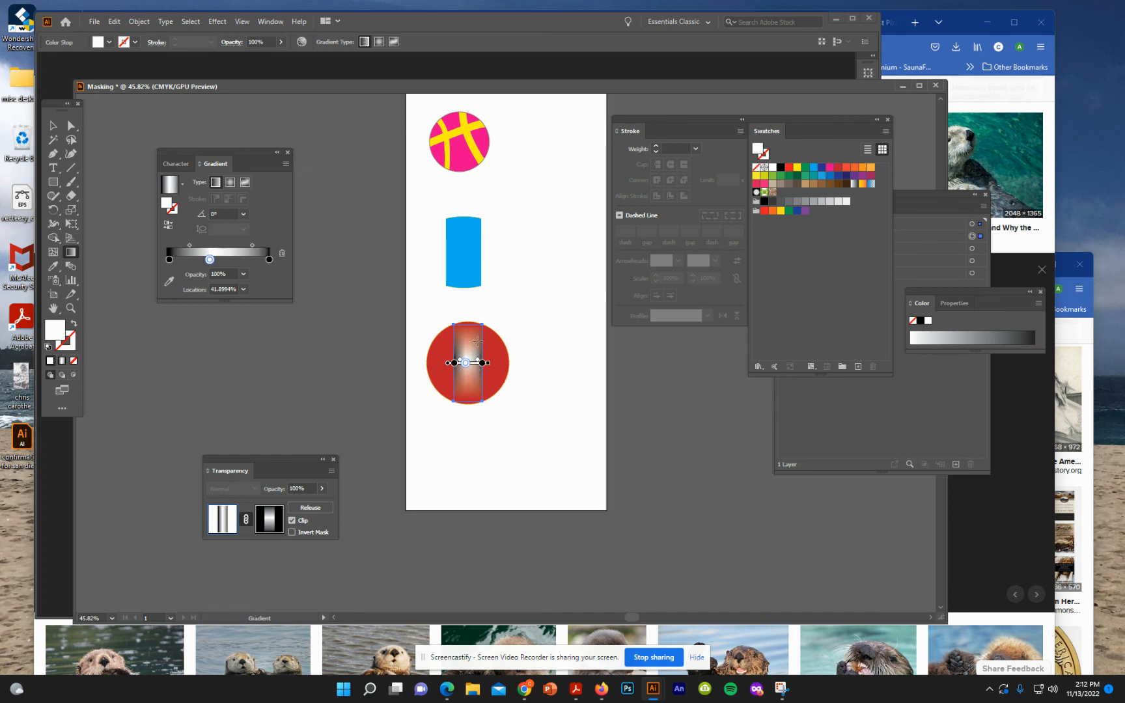
- Set the masked rectangle's gradient angle to 90°, pull both midpoints closer to the white stop, and deselect the rectangle
left_click(222, 214)
type("90")
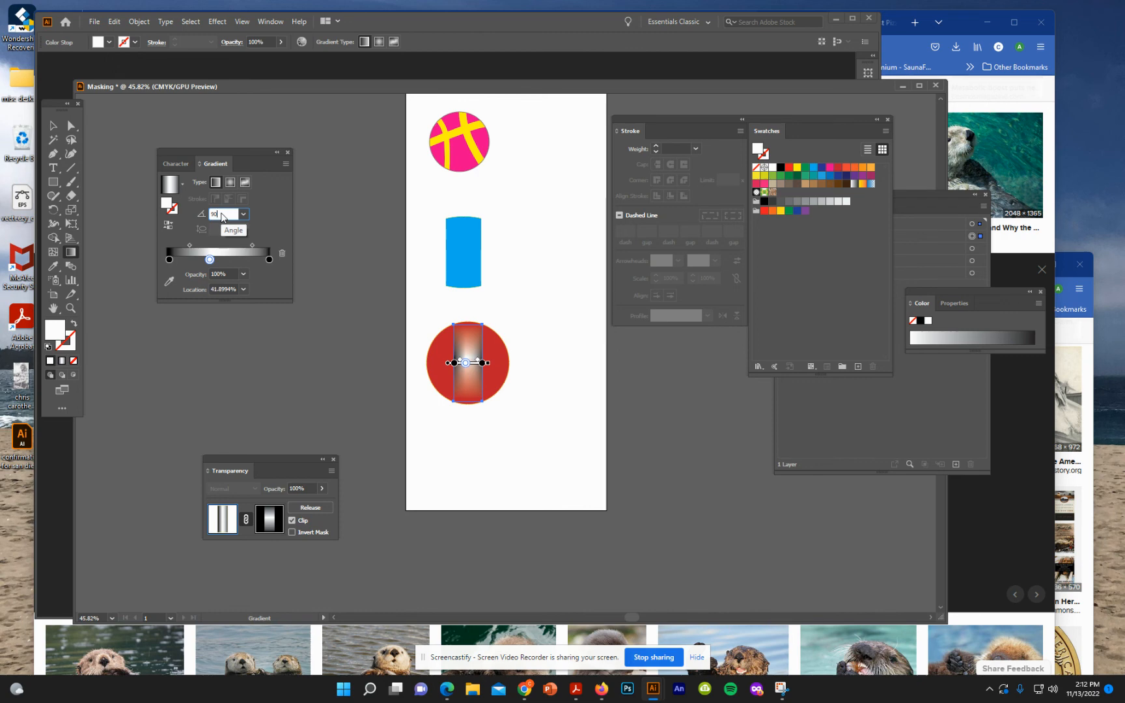
key("Return")
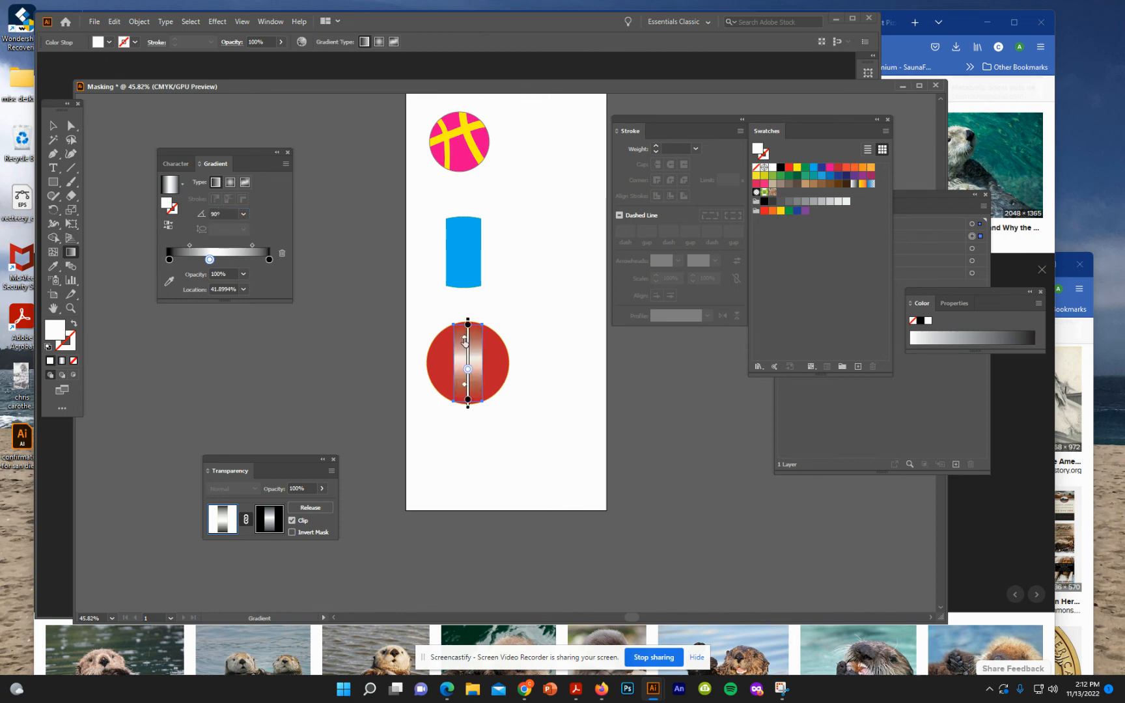
left_click_drag(465, 339, 464, 354)
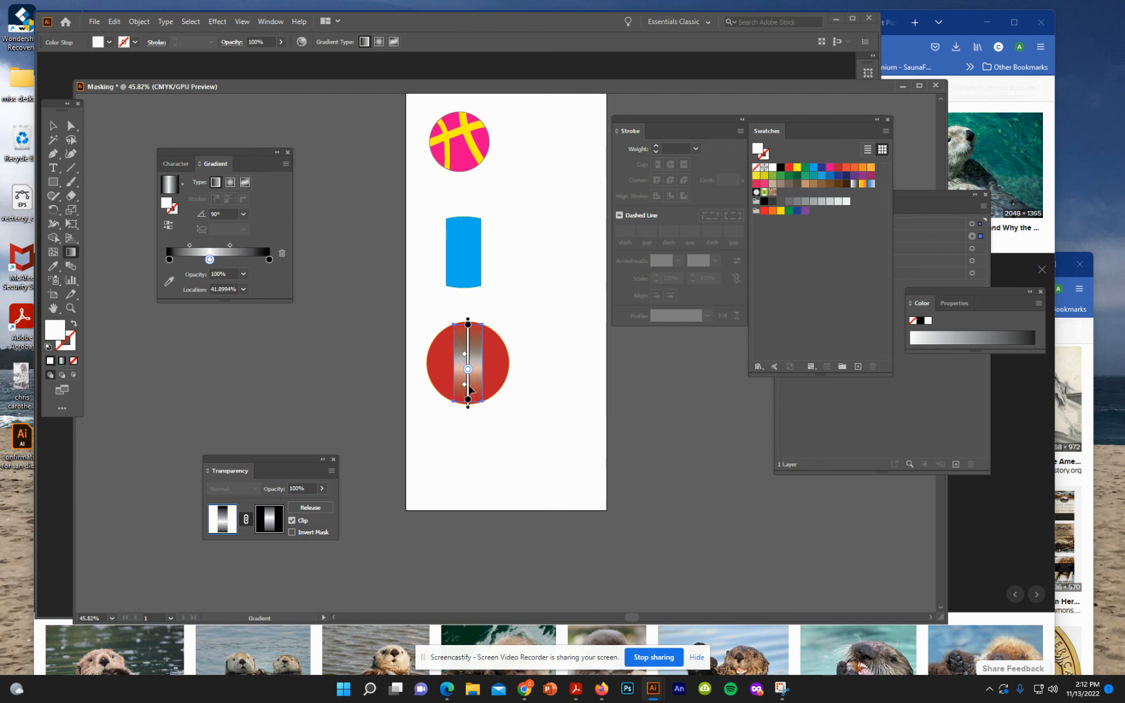
left_click_drag(463, 387, 464, 376)
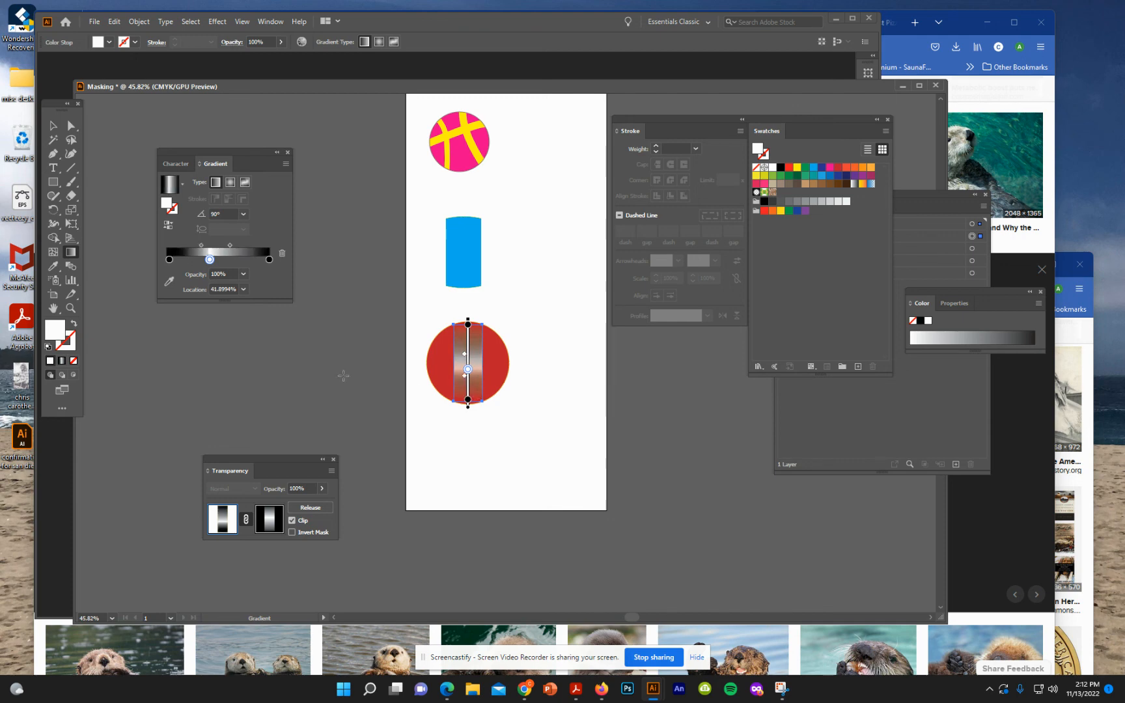
left_click(53, 125)
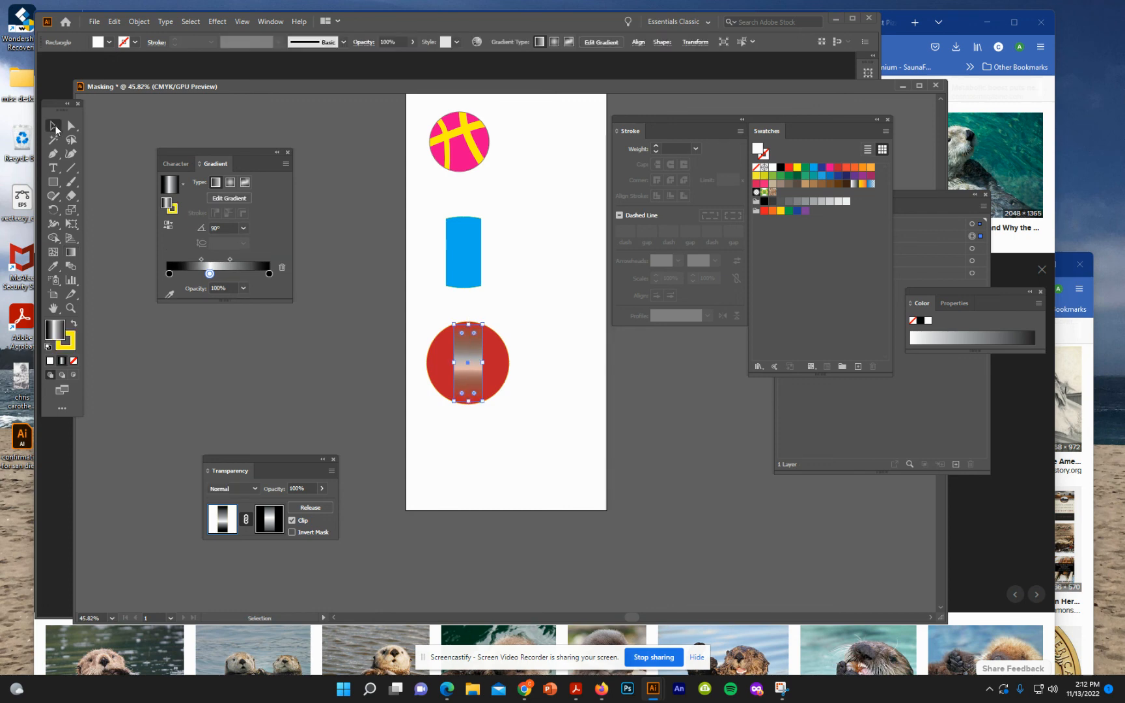
left_click(363, 384)
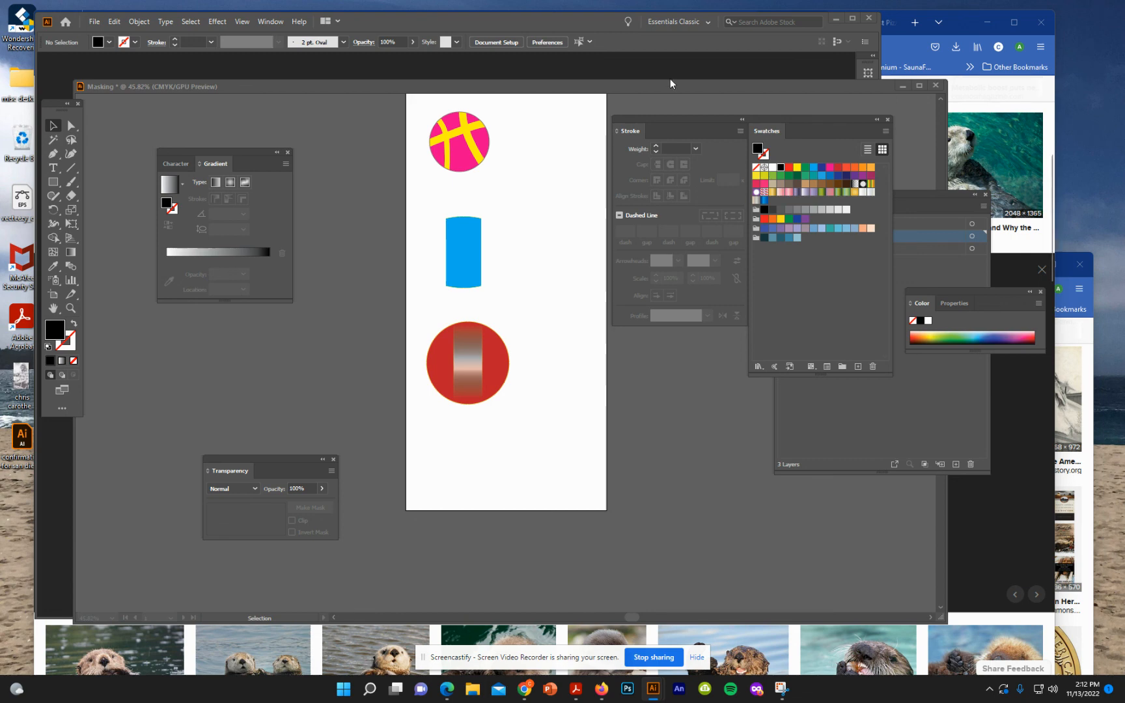
scroll(458, 130, "down", 1)
scroll(457, 129, "down", 1)
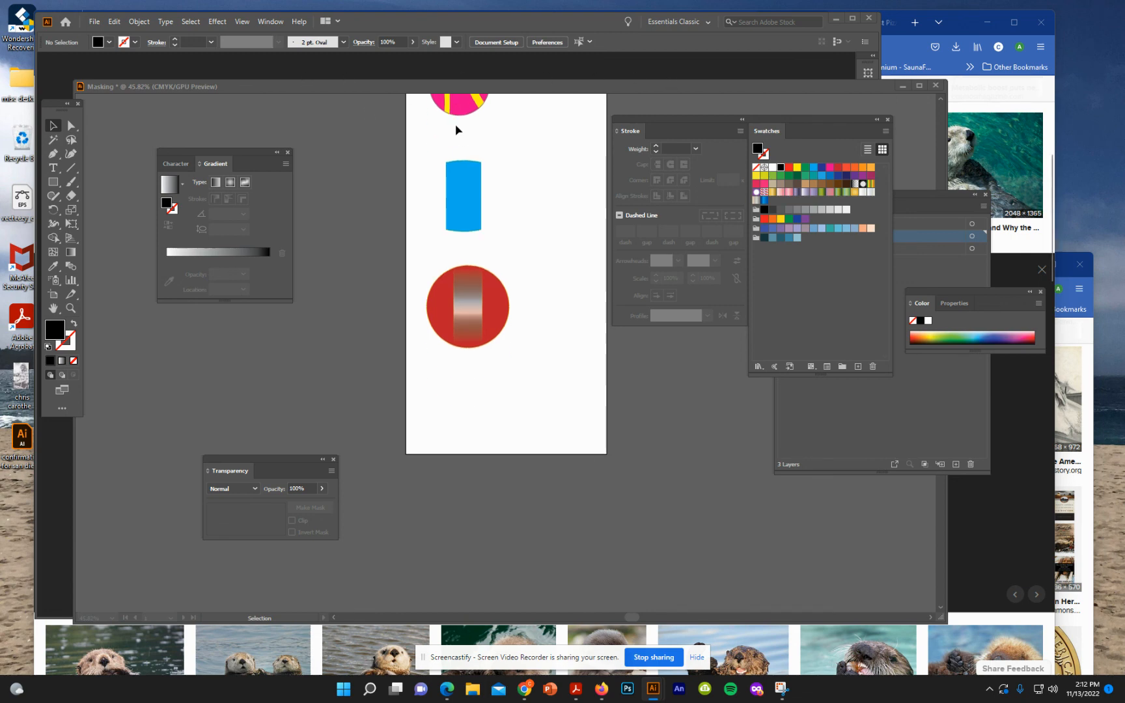
scroll(455, 126, "up", 7)
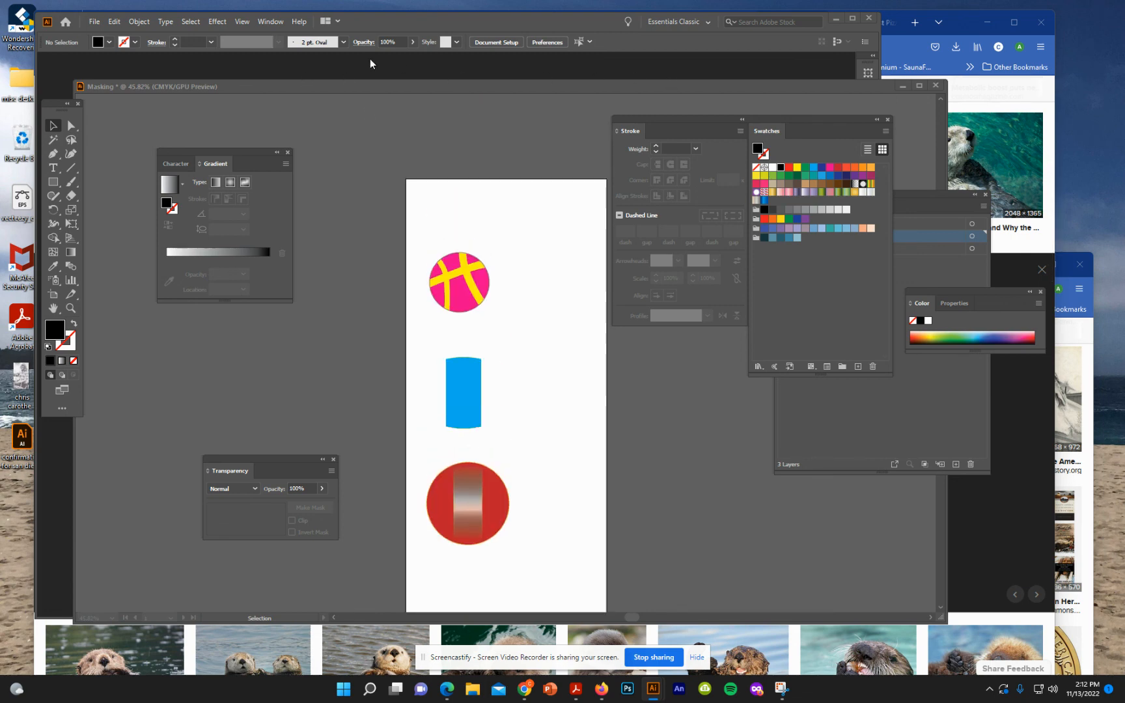